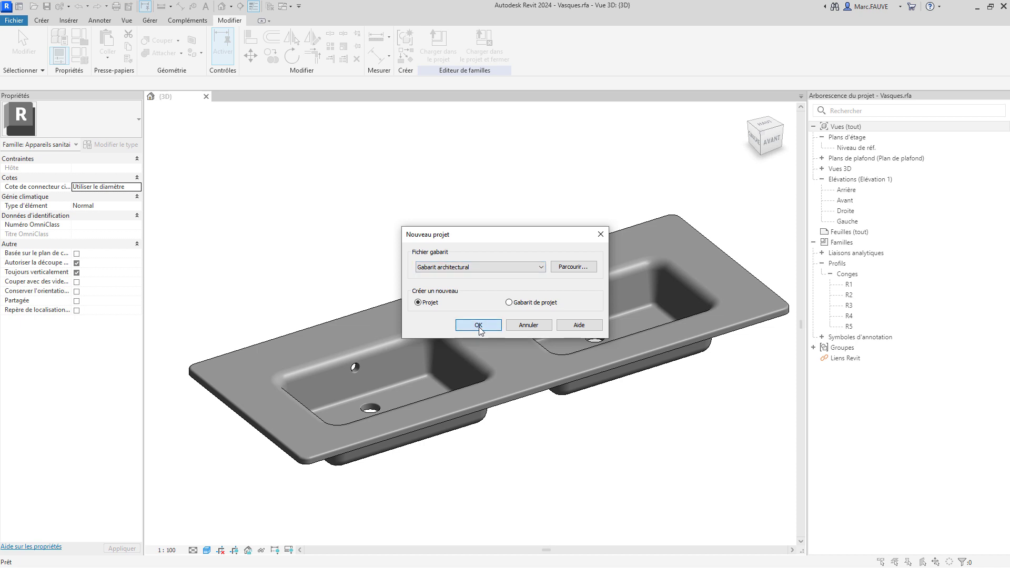
- Create a project from the Gabarit architectural template and place the Vasques family in its Niveau 0 plan
left_click(479, 326)
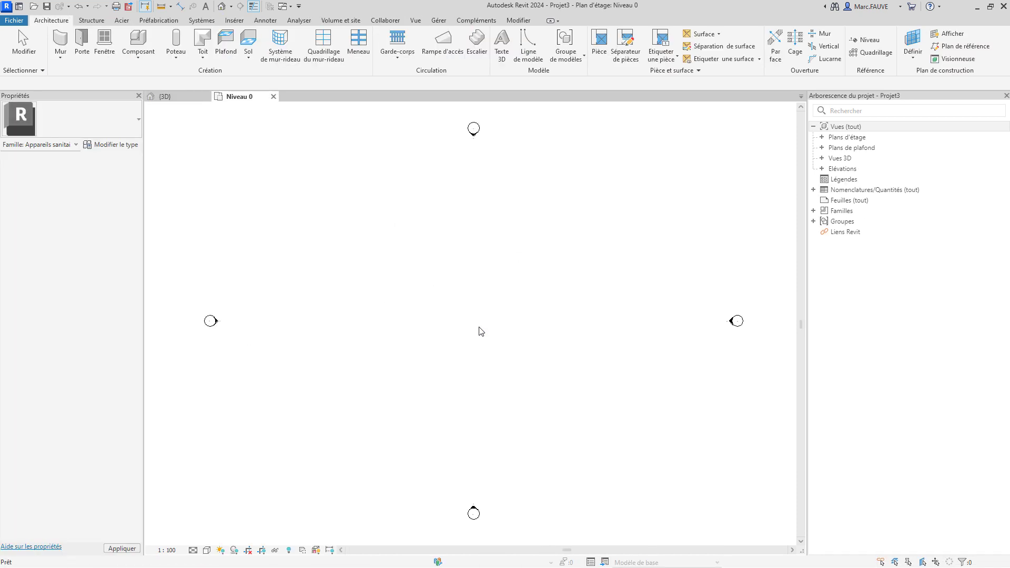
left_click(174, 97)
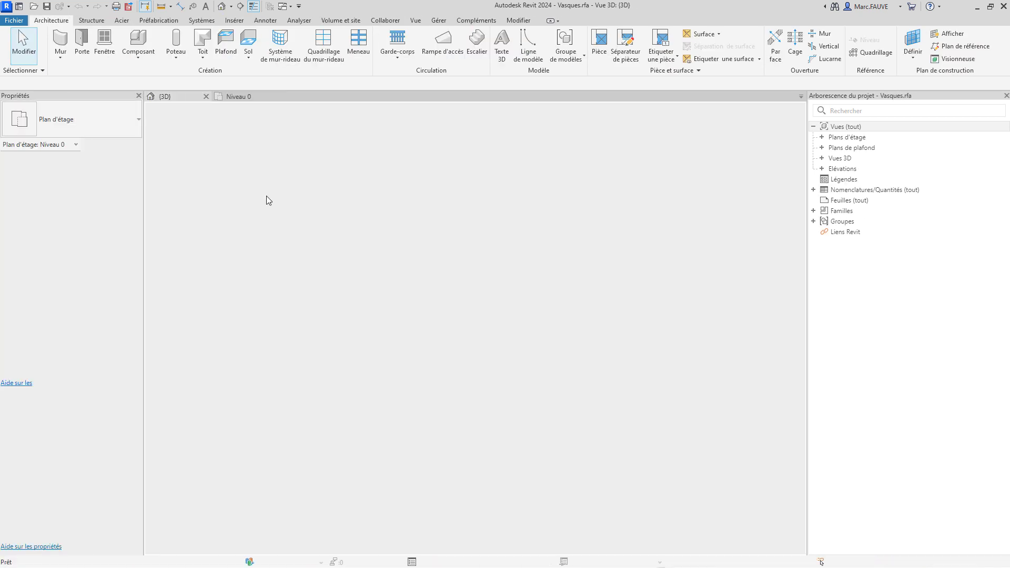
left_click(441, 50)
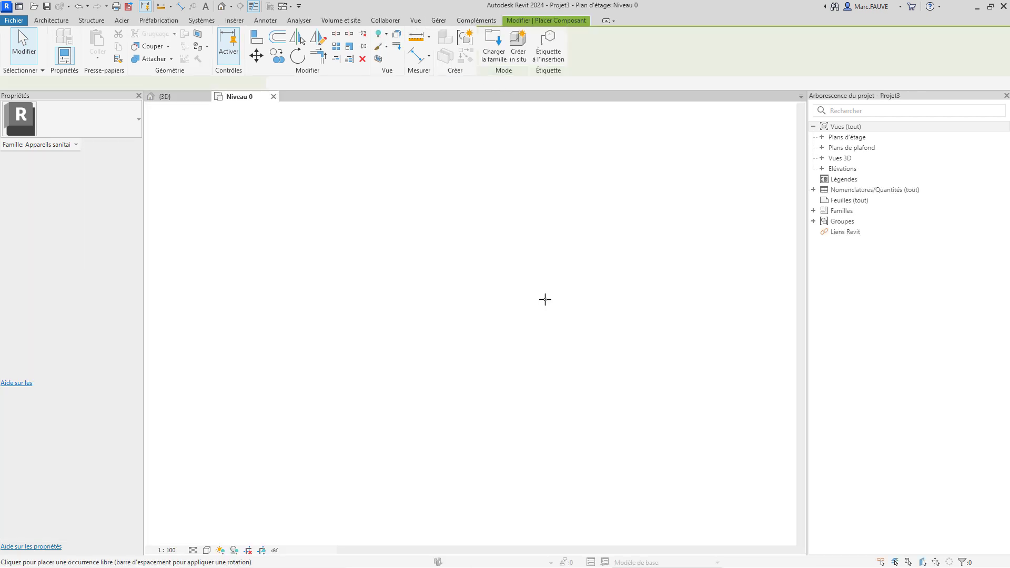
left_click(487, 311)
key("Escape")
key("Escape")
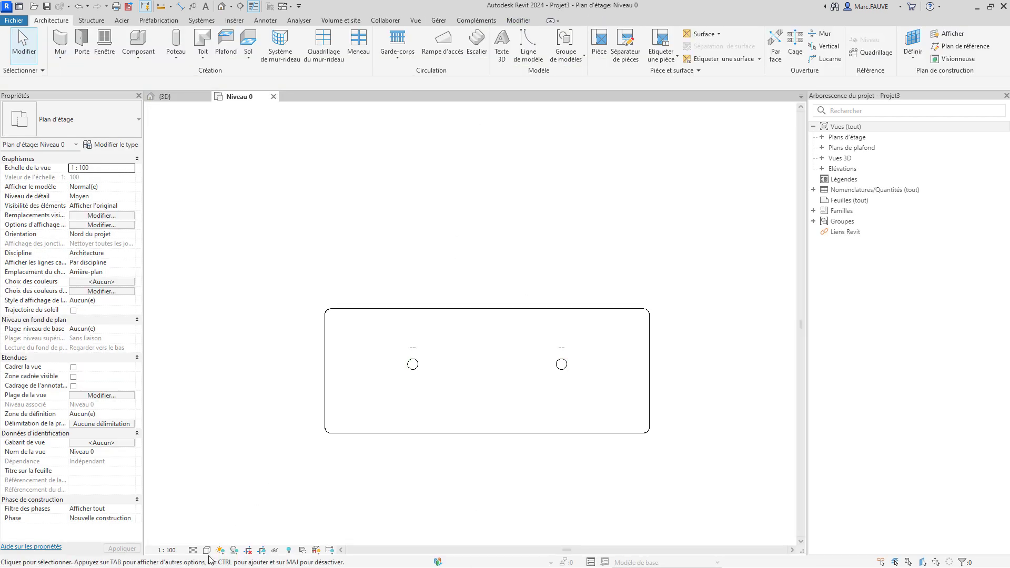
- Set the Niveau 0 plan scale to 1:20 and draw a vertical section line across the middle of the double washbasin
left_click(167, 550)
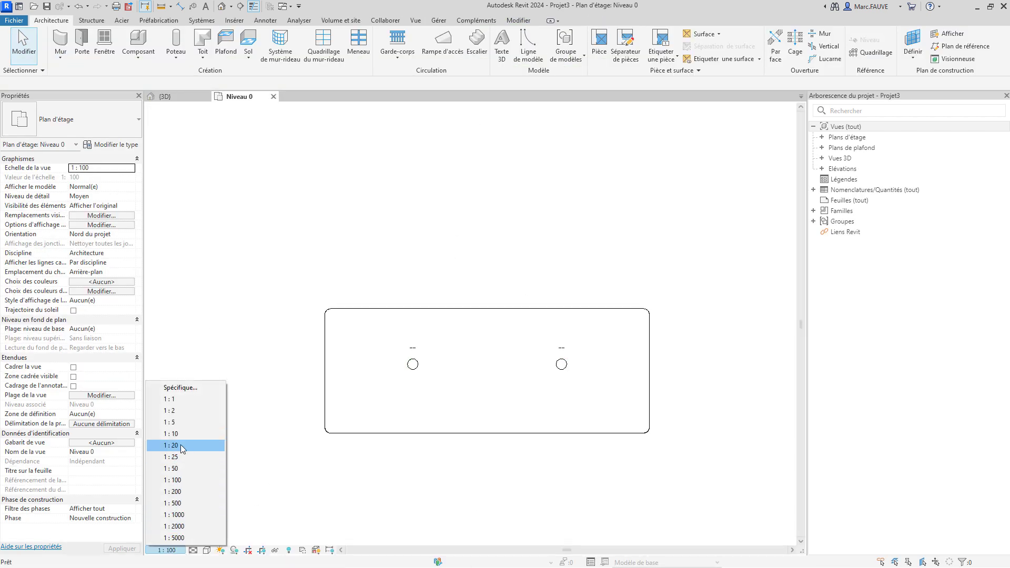
left_click(172, 445)
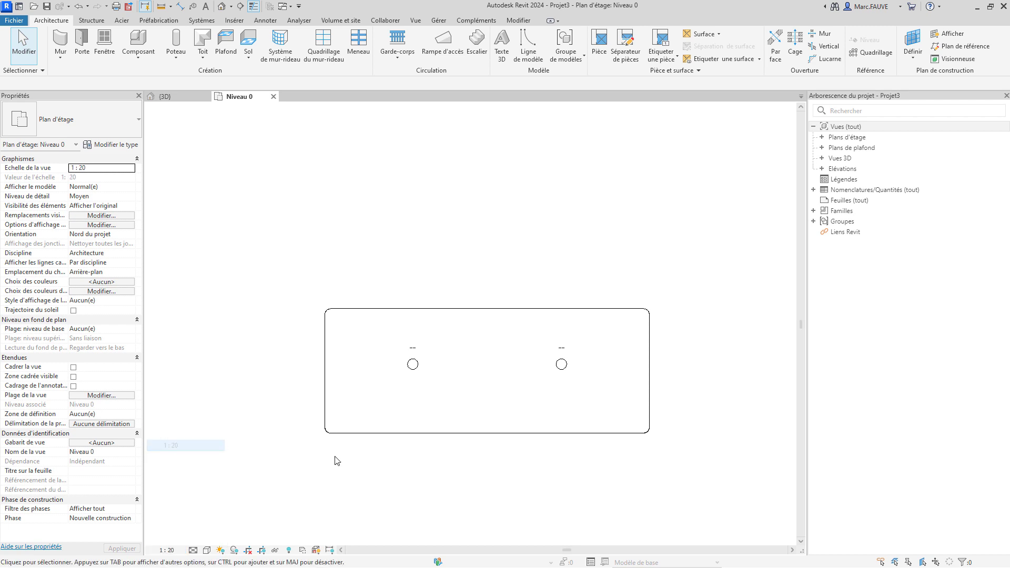
left_click(240, 7)
left_click(473, 261)
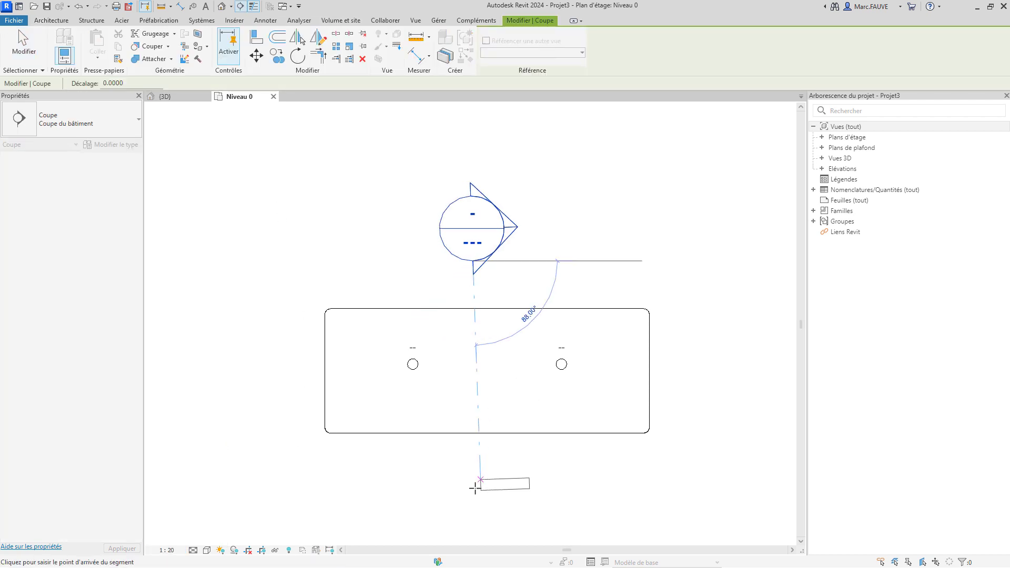
left_click(472, 496)
scroll(480, 389, "down", 5)
key("Escape")
- Reduce the section's view depth so its far clip lies just beyond the section line
left_click(478, 392)
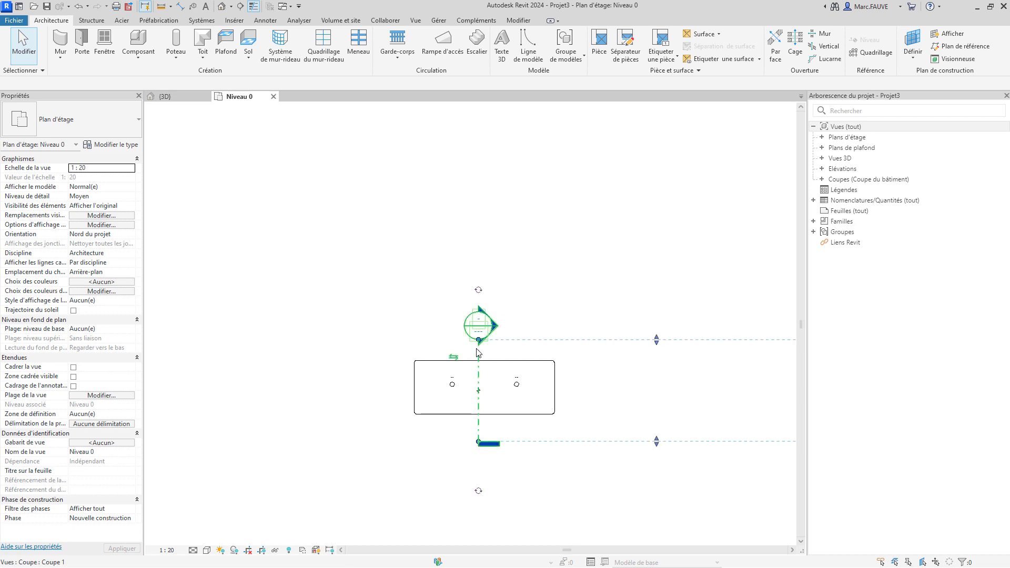
left_click_drag(712, 376, 481, 377)
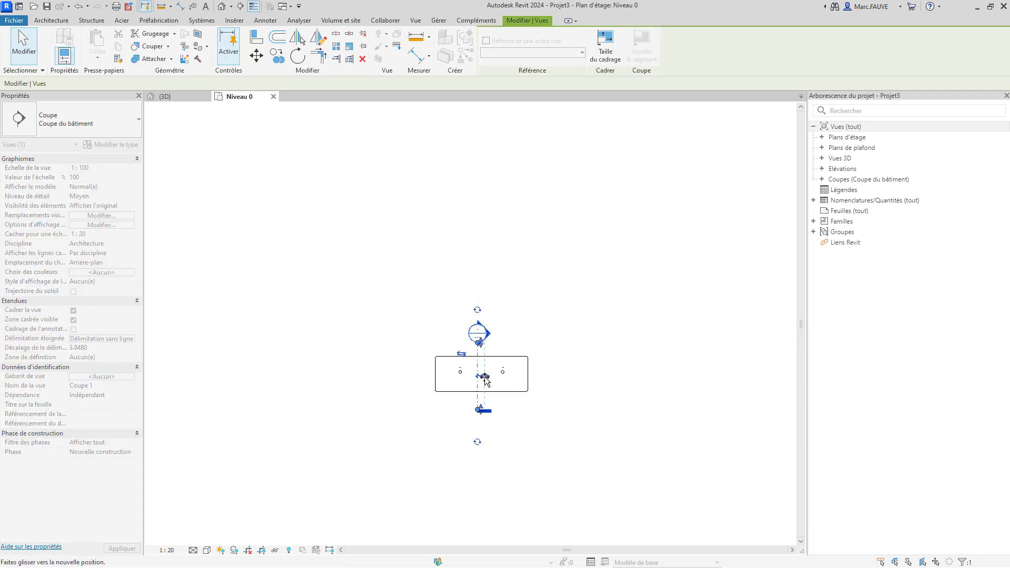
left_click(599, 334)
scroll(569, 418, "up", 5)
middle_click_drag(569, 417, 583, 421)
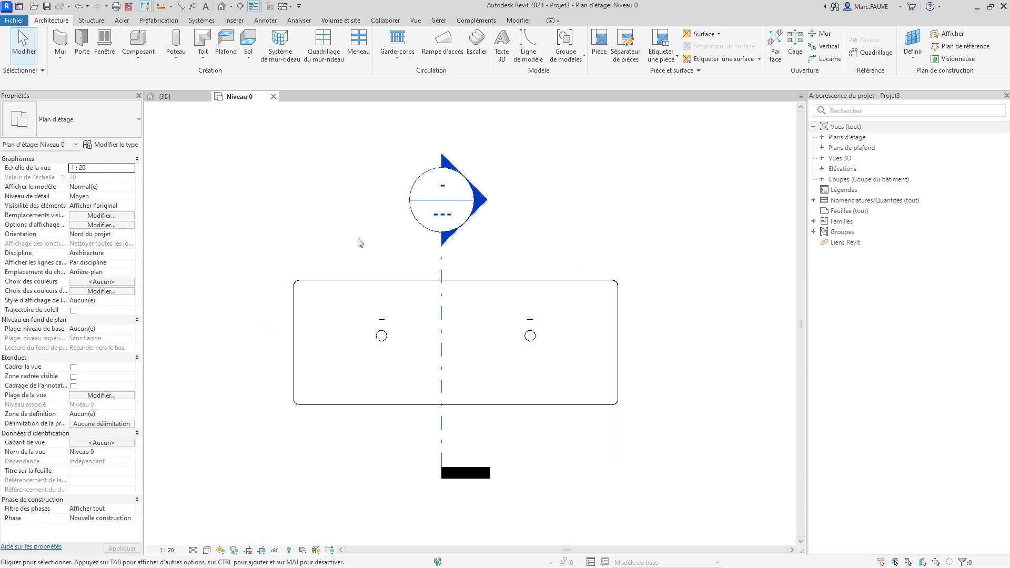
- Move the section line onto the left basin's drain and open the Coupe 1 section view
left_click(442, 267)
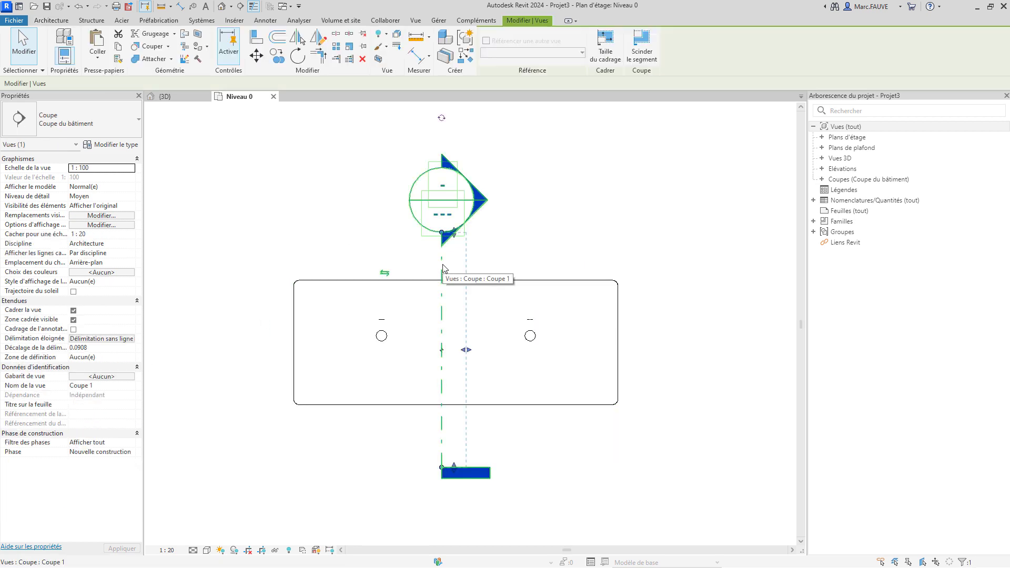
right_click(443, 266)
key("Escape")
left_click_drag(439, 269, 380, 268)
left_click(602, 176)
left_click(305, 96)
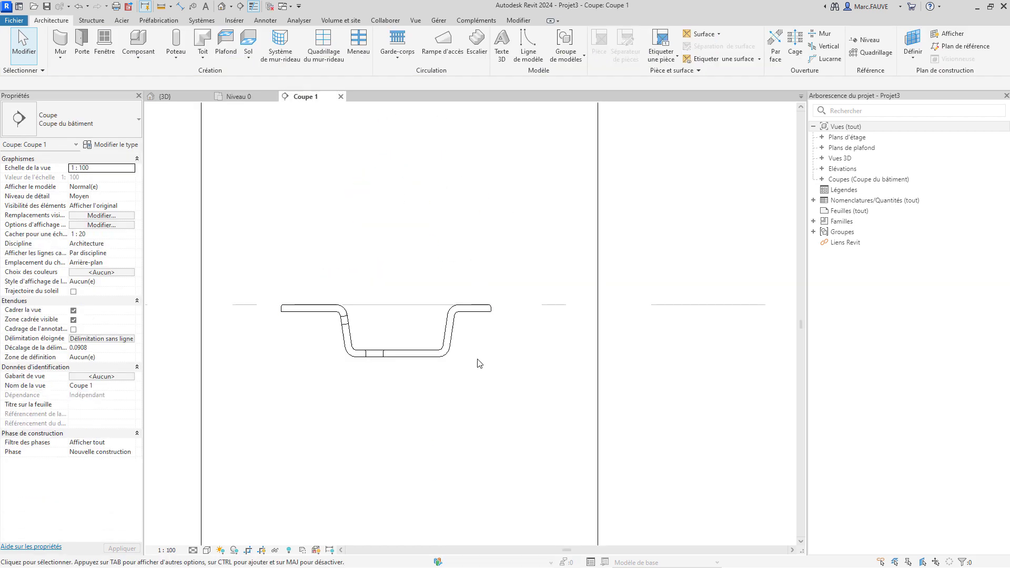
scroll(356, 333, "up", 2)
scroll(355, 332, "down", 3)
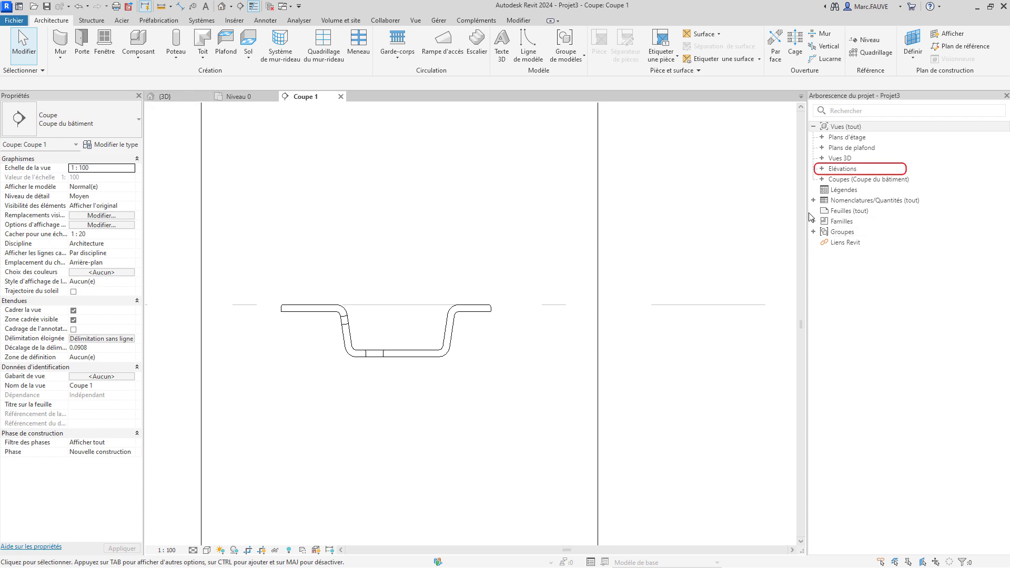
- Open the Elévation Sud and Elévation Ouest views to examine how the washbasin is displayed in elevation
left_click(822, 169)
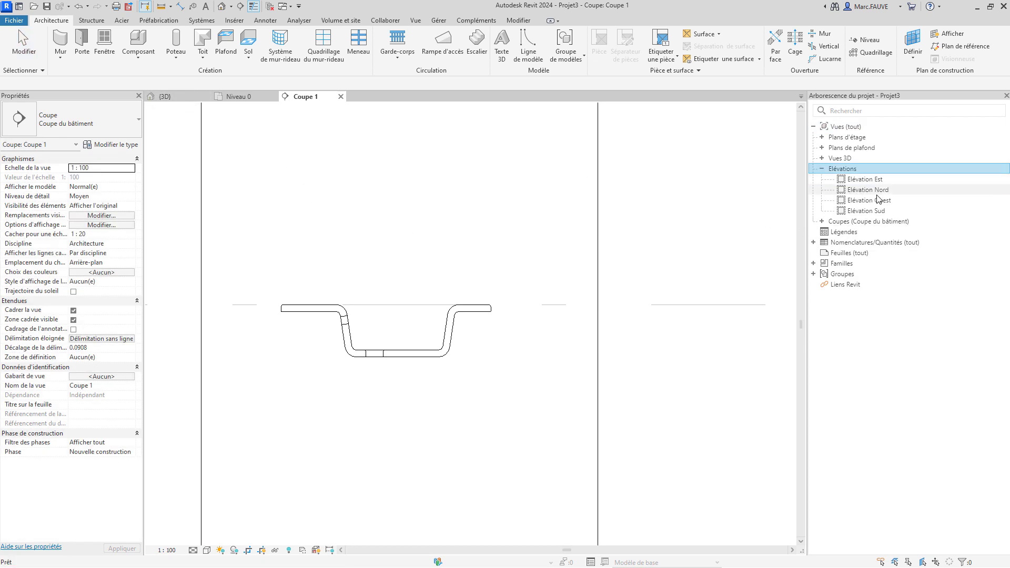
double_click(884, 211)
scroll(454, 466, "up", 12)
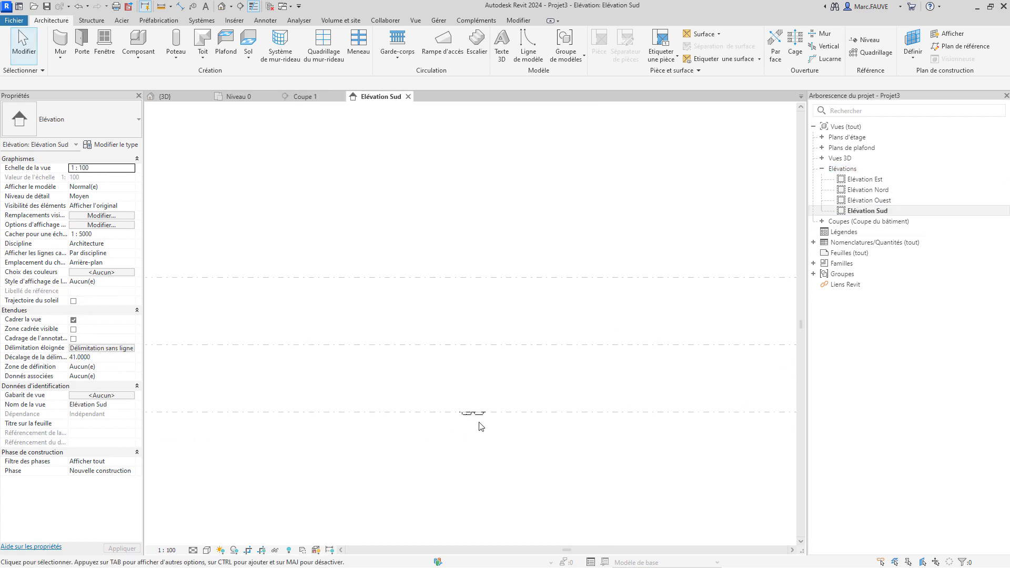
double_click(875, 203)
scroll(457, 463, "up", 8)
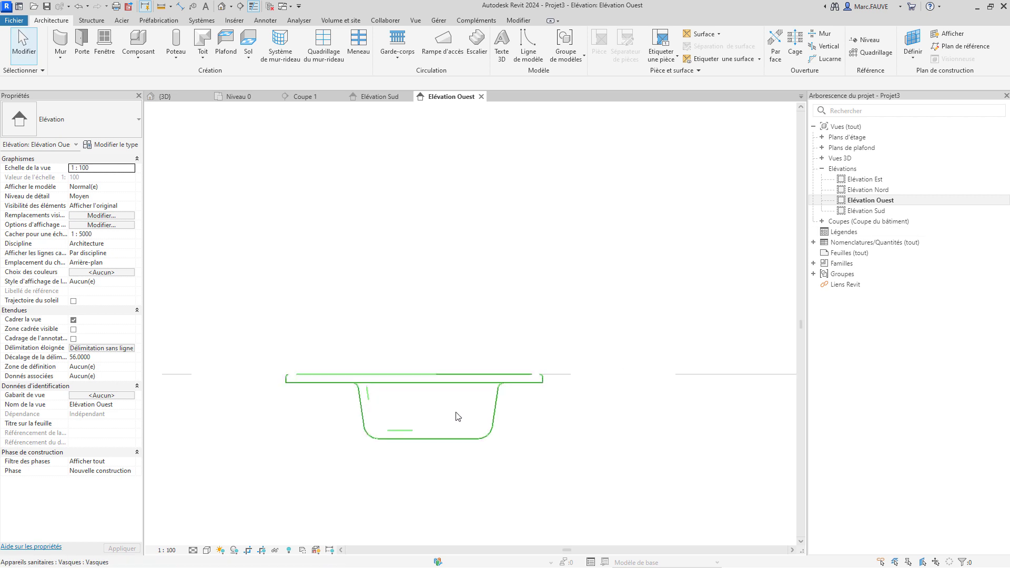
scroll(472, 351, "up", 2)
scroll(479, 338, "down", 2)
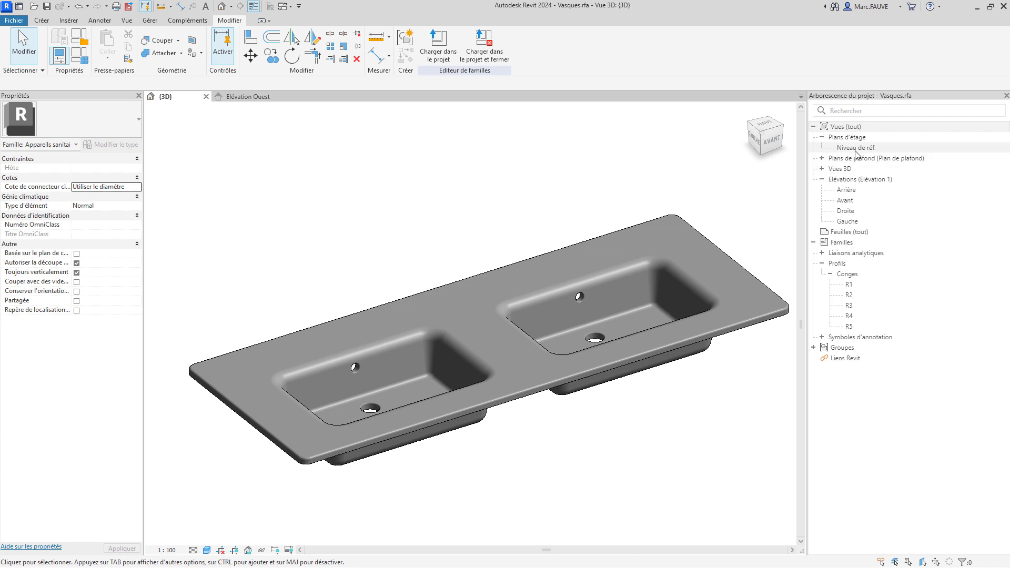
- Open the Niveau de réf. floor plan of the Vasques family
double_click(856, 148)
scroll(447, 342, "up", 4)
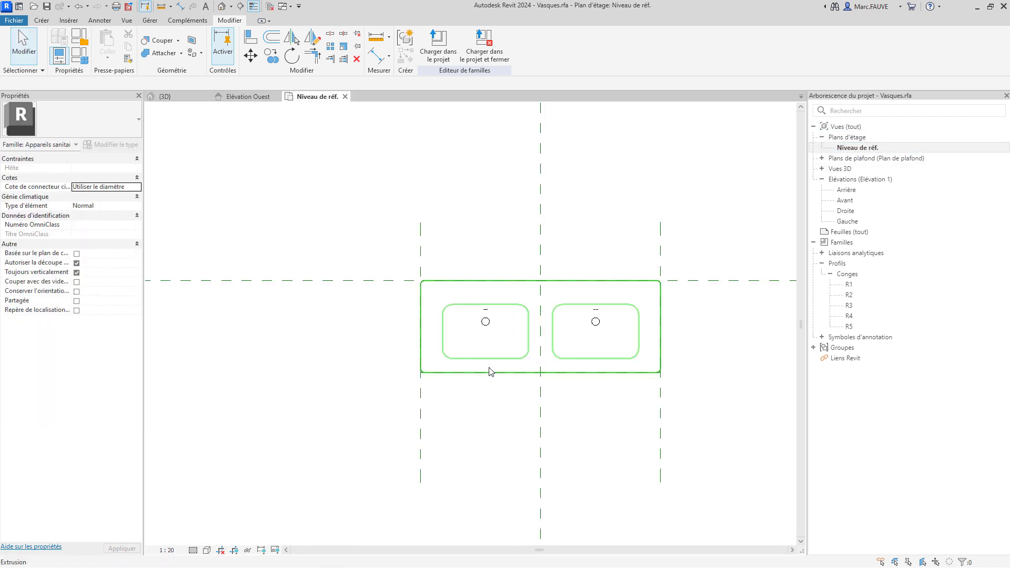
middle_click_drag(455, 373, 333, 412)
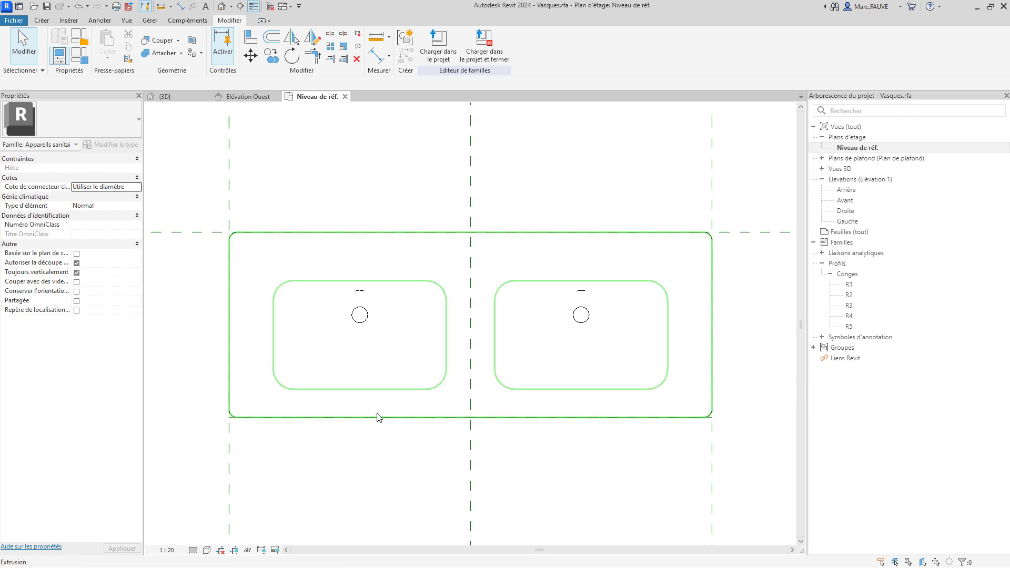
scroll(481, 410, "down", 4)
- Copy the countertop extrusion and both basin extrusions 2000 mm to the left of the originals
left_click(482, 404)
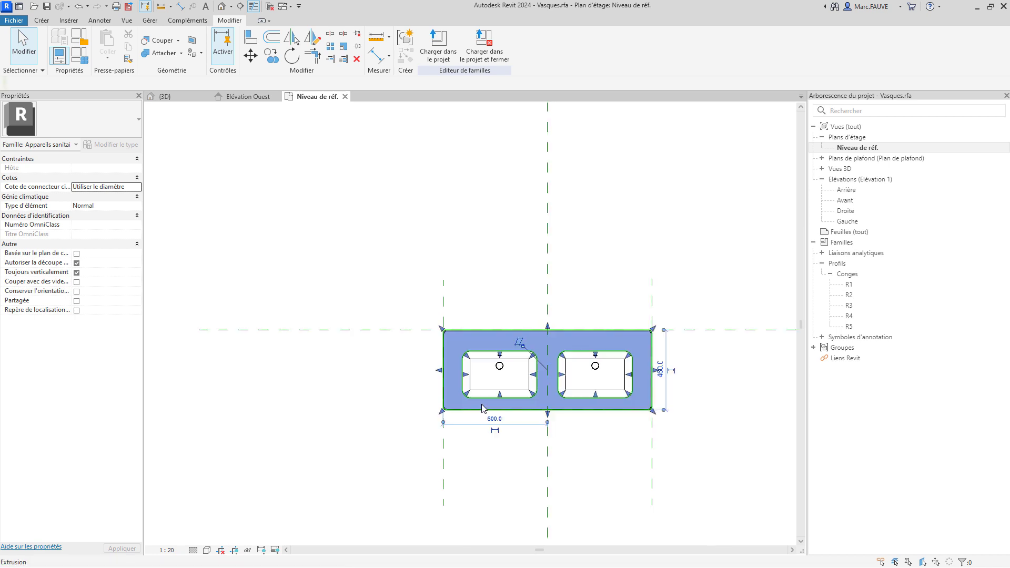
left_click(494, 383, "ctrl")
left_click(589, 380, "ctrl")
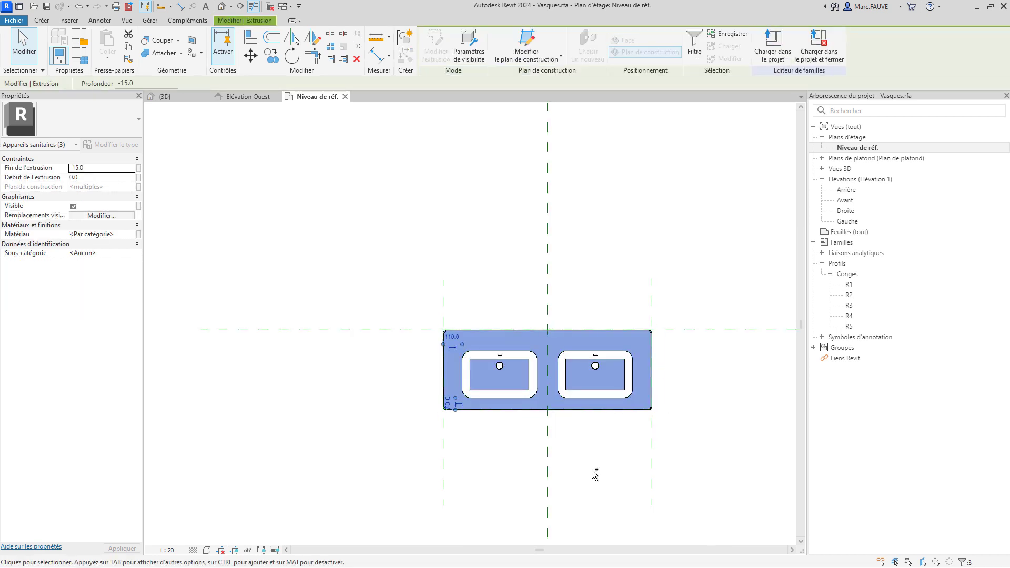
left_click(271, 58)
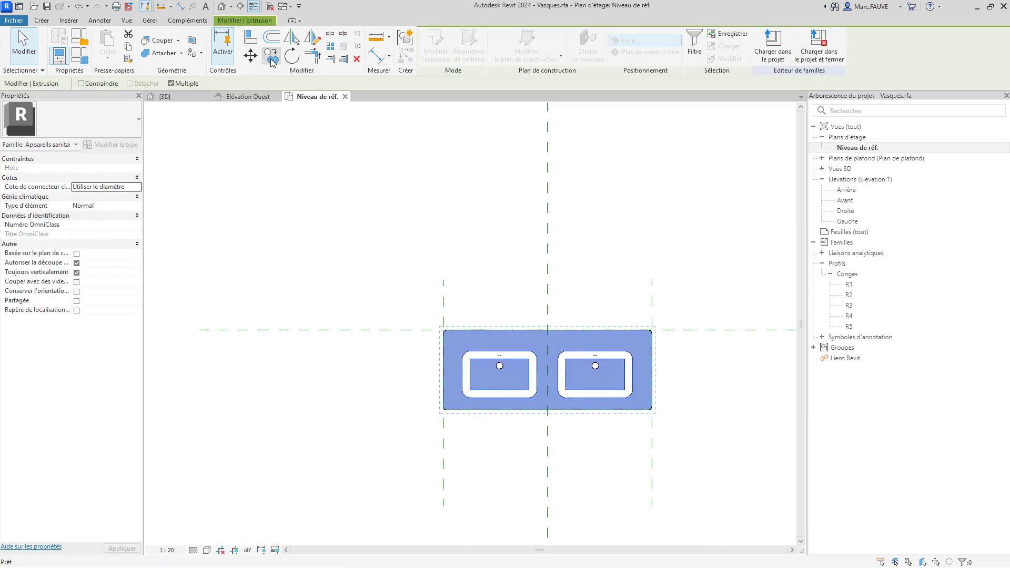
left_click(641, 237)
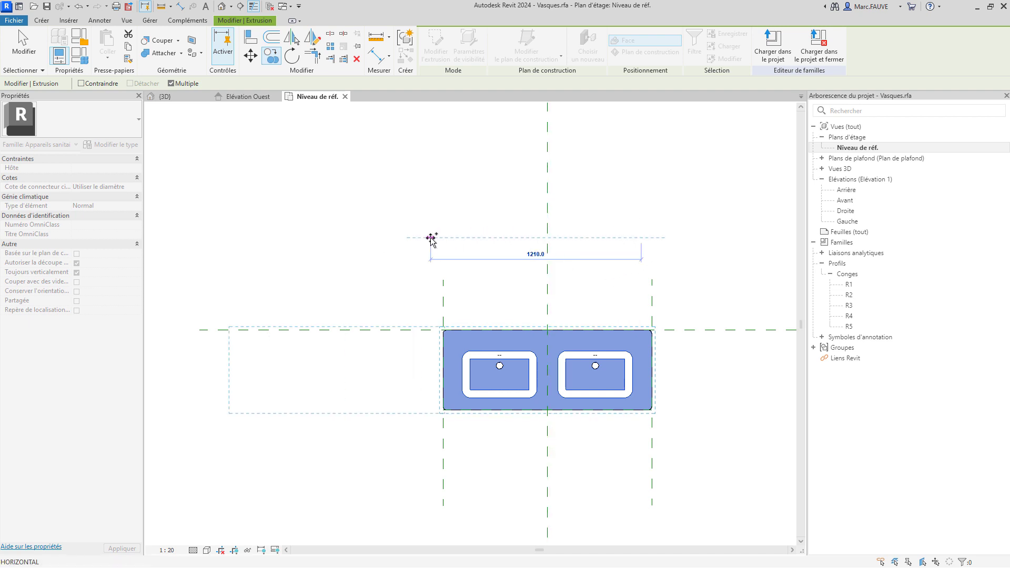
type("2000")
key("Return")
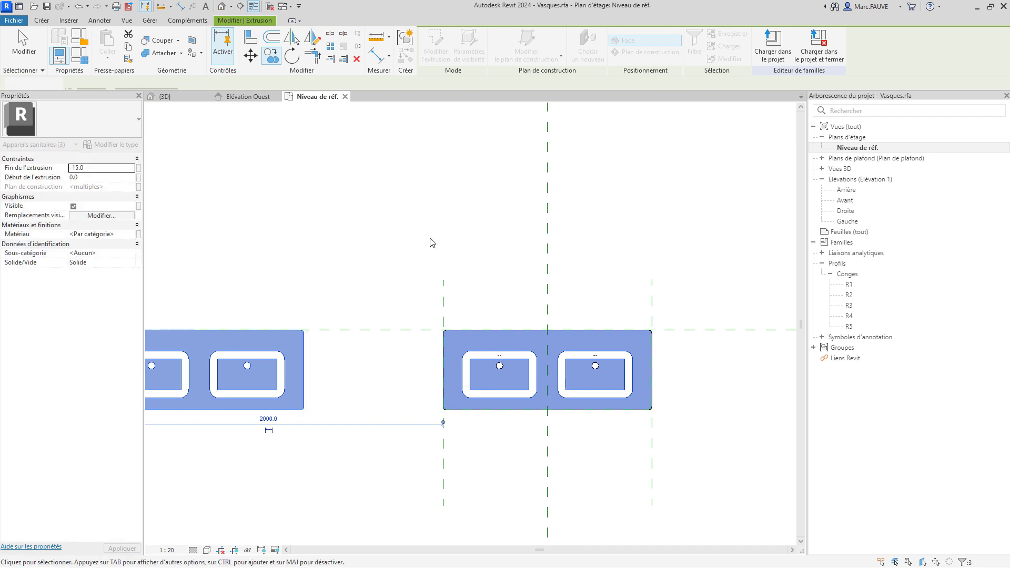
key("Escape")
key("Escape")
- Trace the outer rounded outline of the copied countertop's left basin with symbolic lines picked from its edges
middle_click_drag(228, 349, 566, 330)
scroll(566, 330, "up", 2)
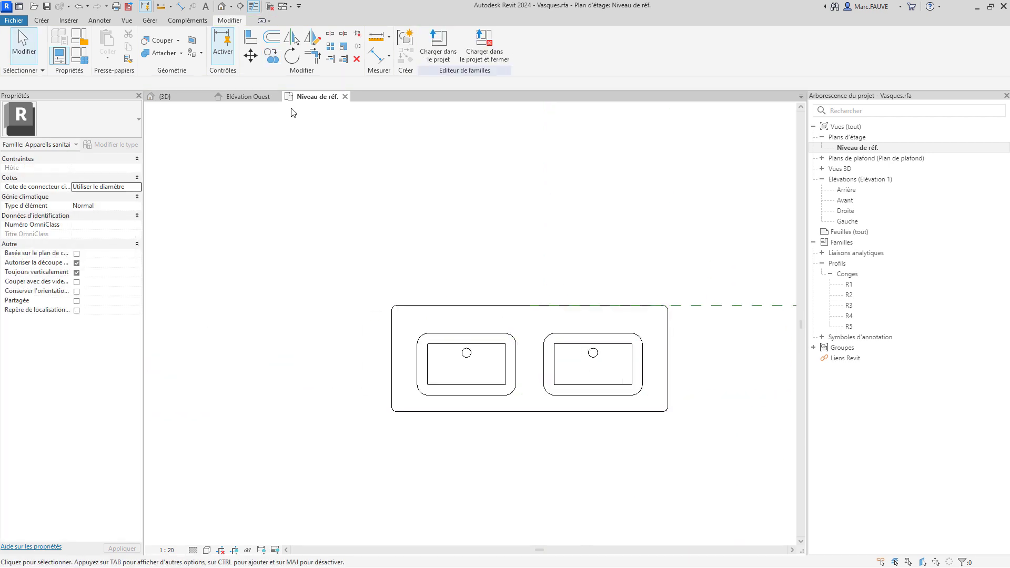
left_click(42, 20)
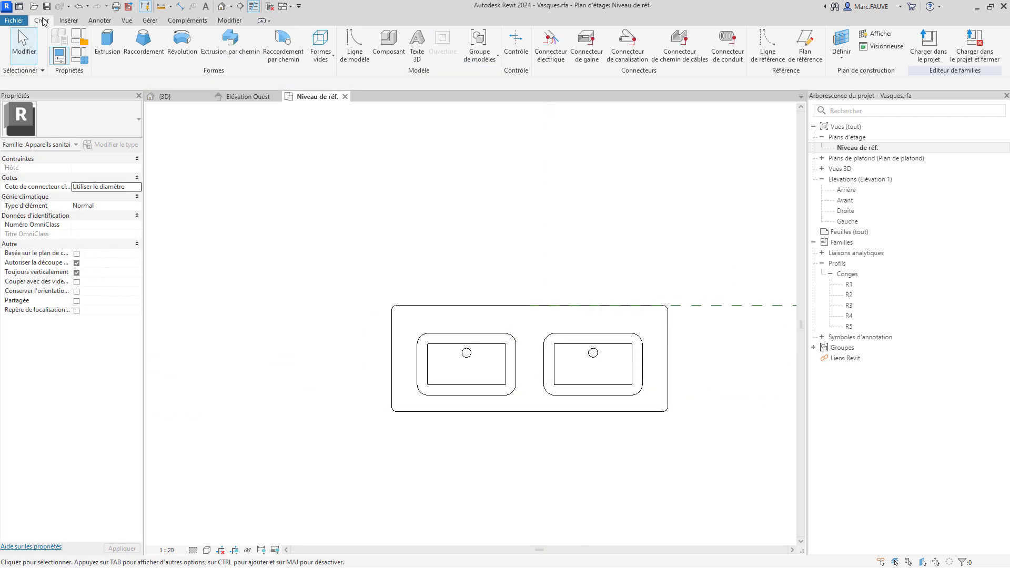
left_click(104, 21)
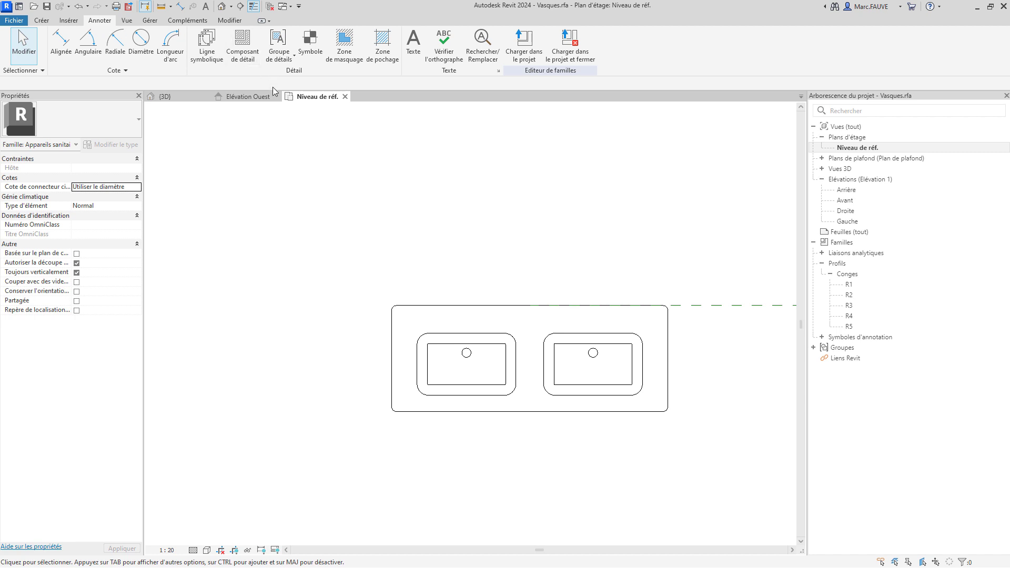
left_click(207, 45)
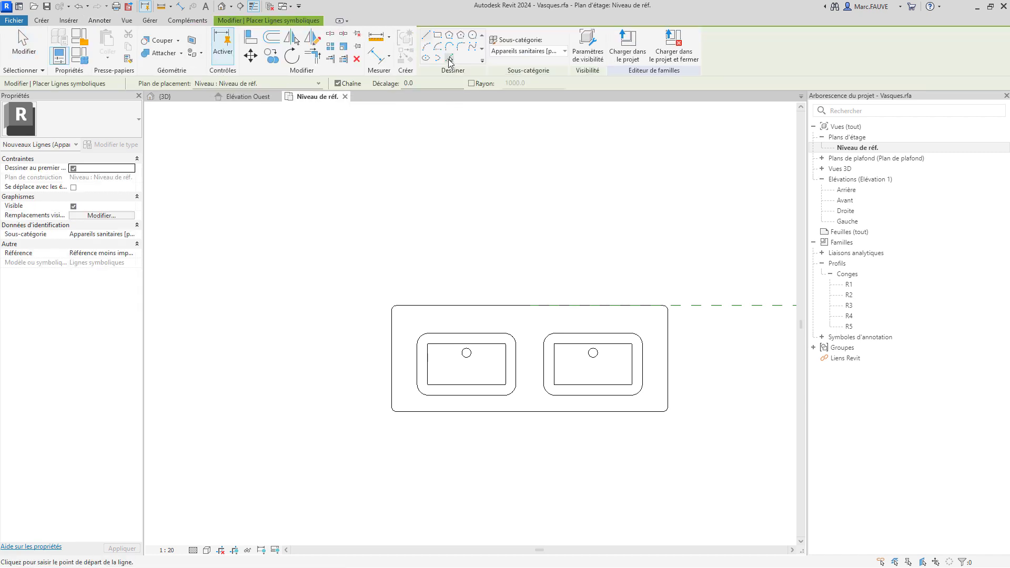
left_click(451, 58)
scroll(416, 366, "up", 5)
left_click(409, 381)
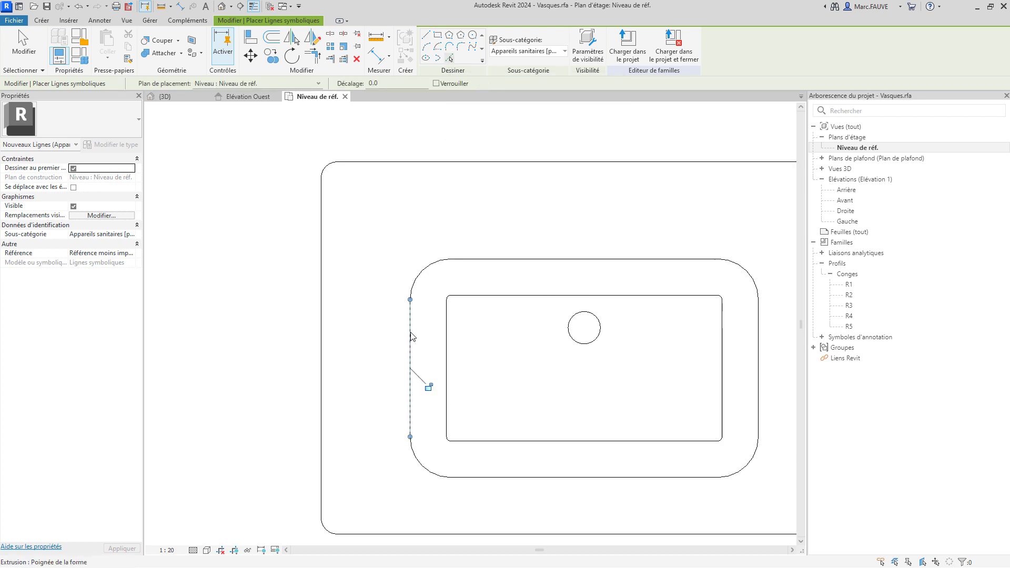
left_click(421, 270)
left_click(509, 263)
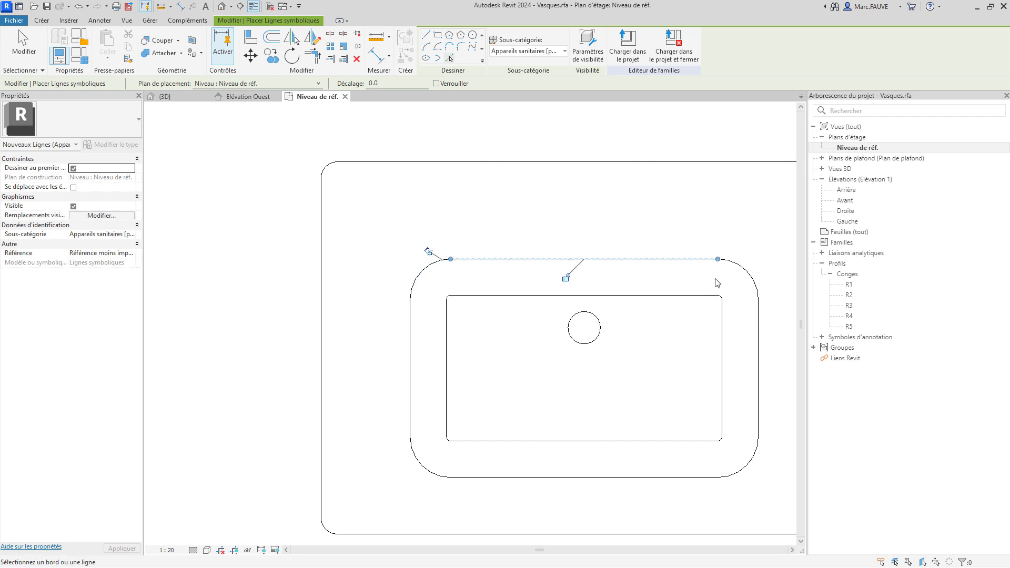
left_click(749, 272)
left_click(758, 351)
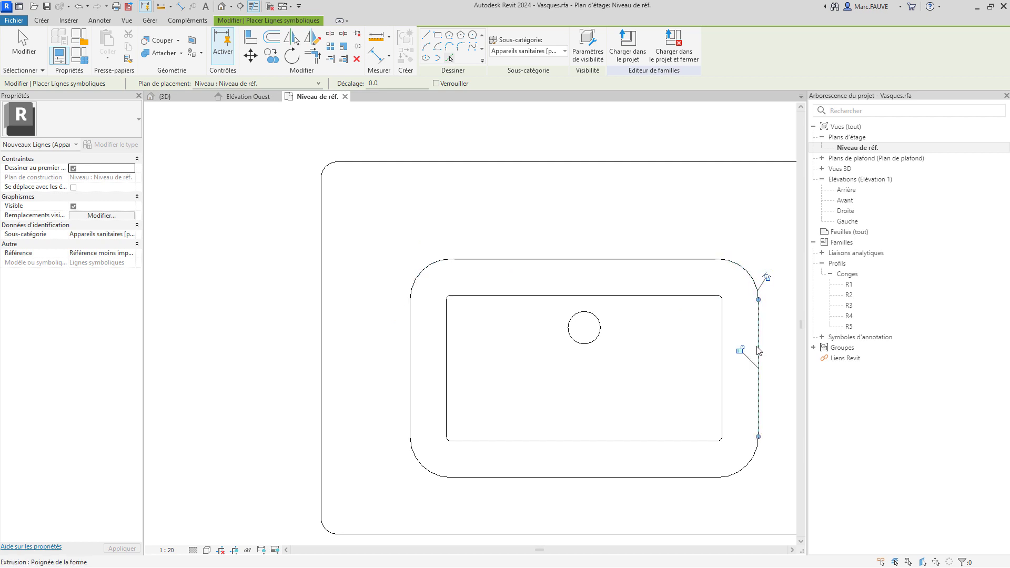
left_click(751, 466)
left_click(663, 479)
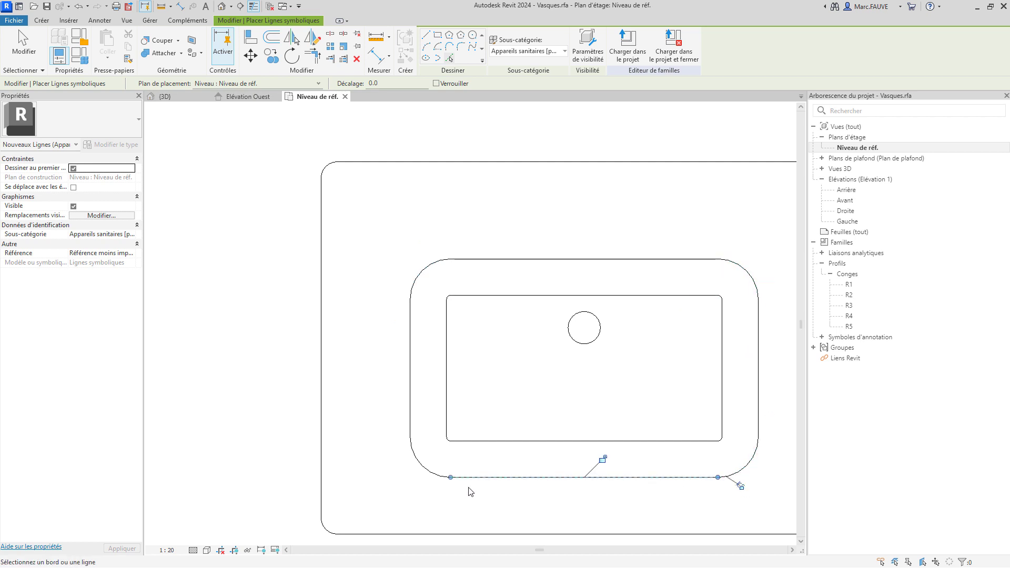
left_click(425, 471)
- Trace the inner rounded rectangle of the copied countertop's left basin with symbolic lines picked from its edges
scroll(448, 320, "up", 3)
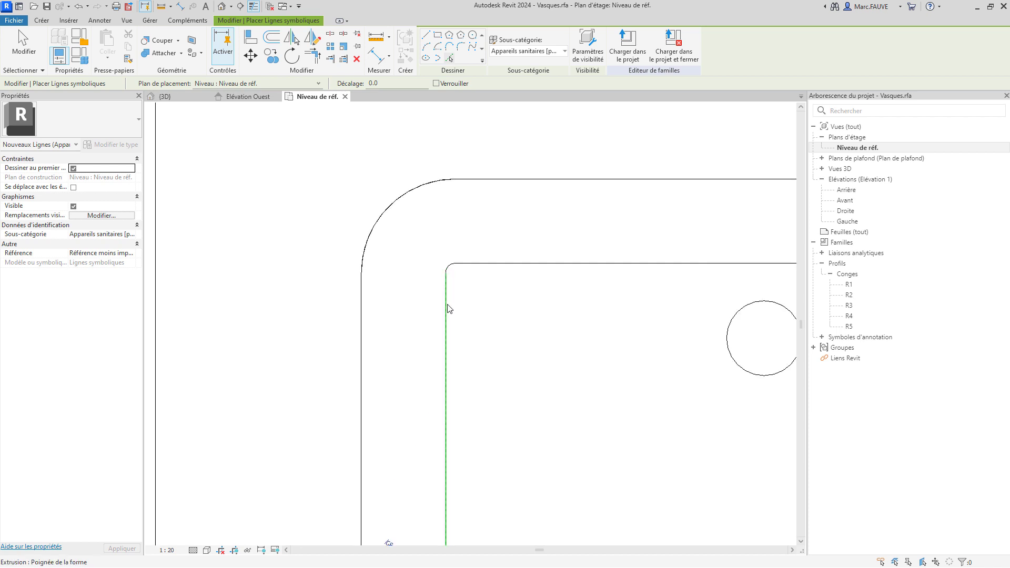
left_click(503, 263)
scroll(504, 264, "down", 3)
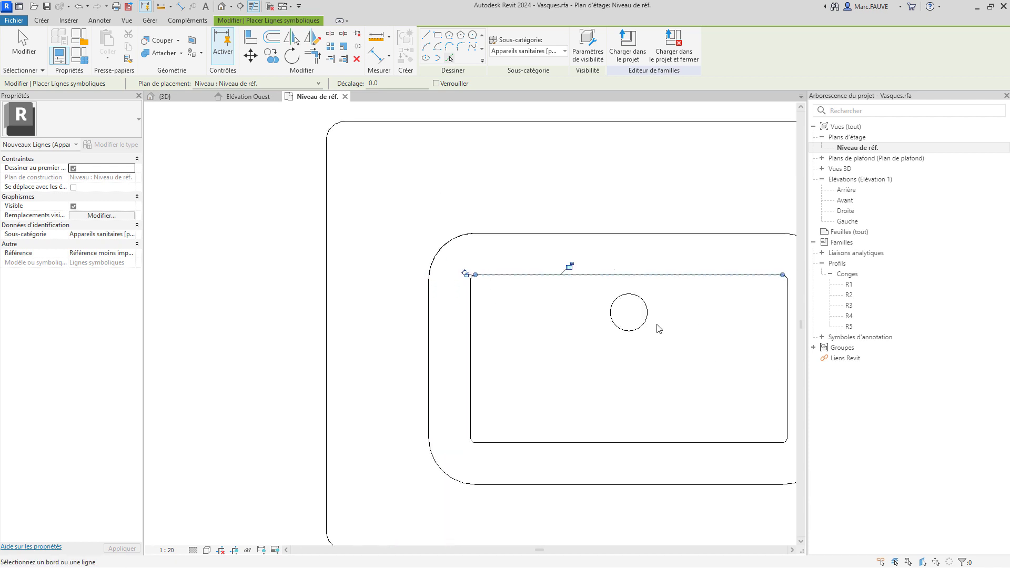
middle_click_drag(756, 300, 509, 309)
scroll(509, 309, "up", 3)
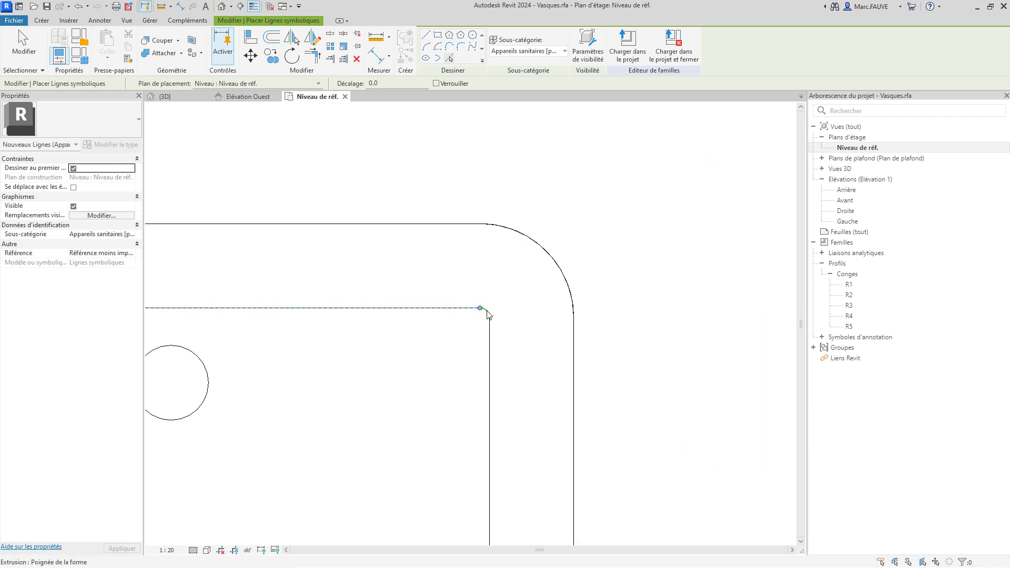
left_click(491, 372)
scroll(492, 372, "down", 3)
scroll(501, 375, "up", 4)
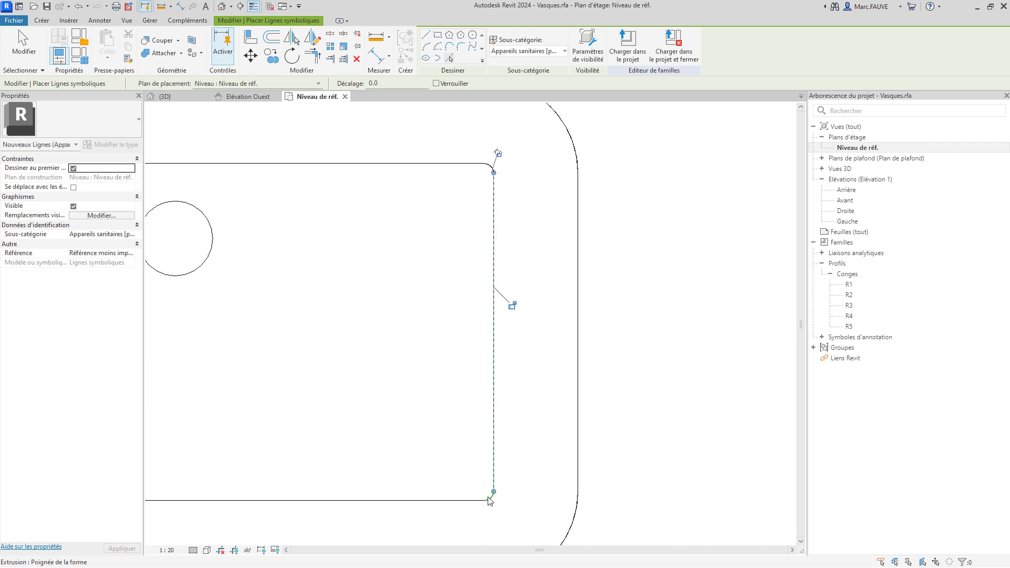
left_click(370, 504)
middle_click_drag(370, 505, 702, 504)
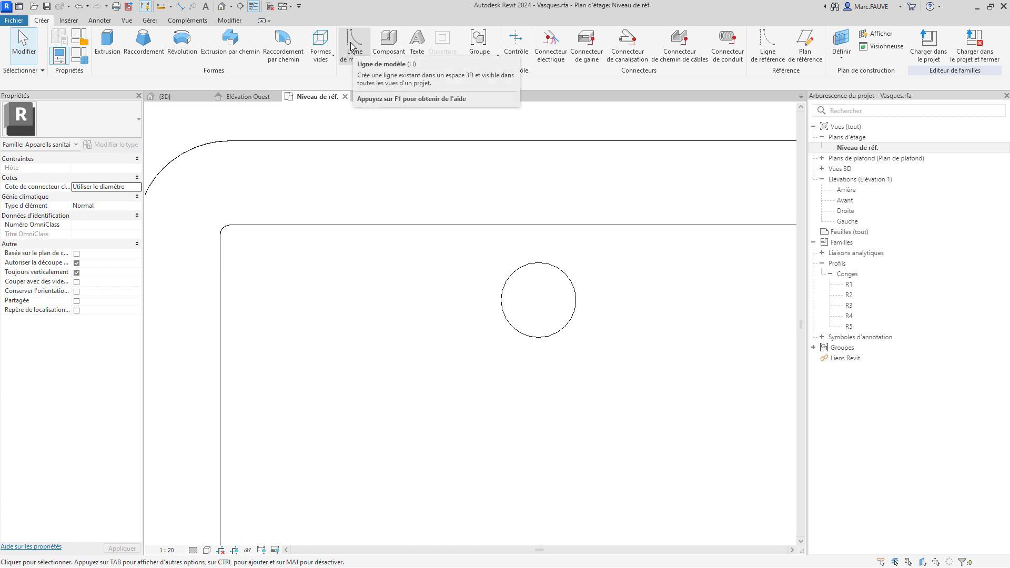
- Trace the drain circle of the copied left basin with symbolic lines picked from both of its halves
left_click(100, 21)
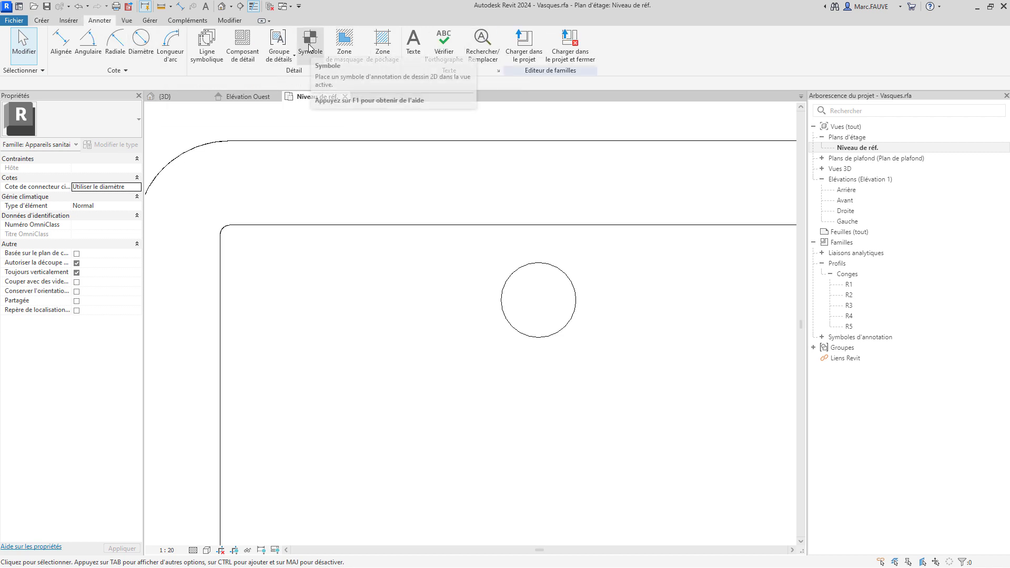
left_click(206, 46)
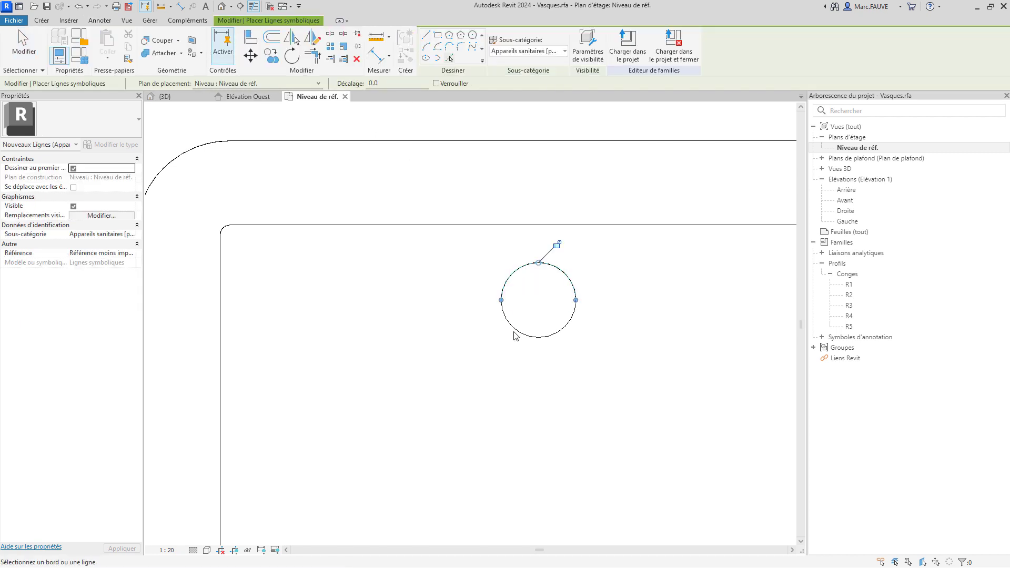
left_click(515, 333)
scroll(491, 289, "down", 3)
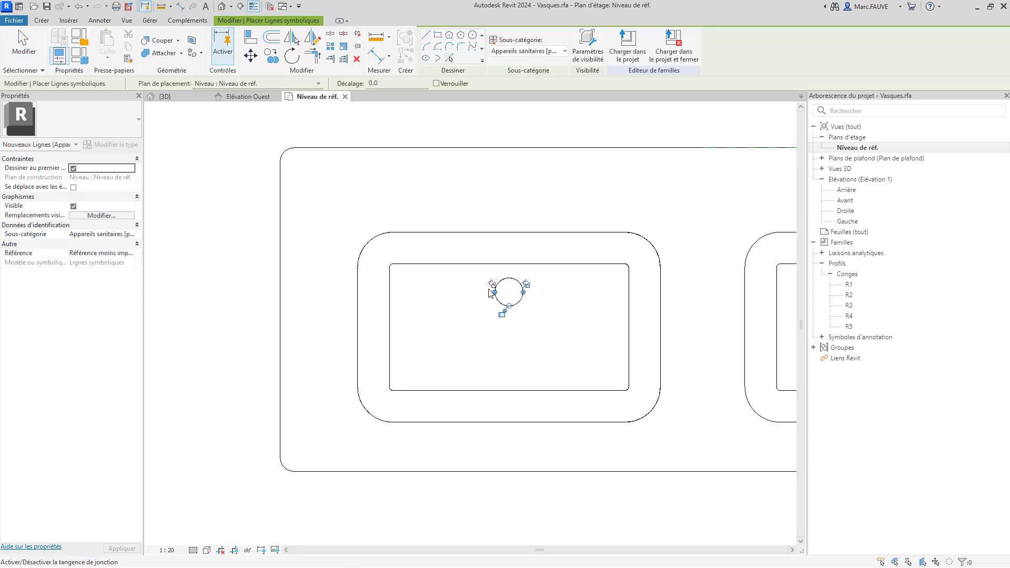
scroll(488, 289, "down", 3)
key("Escape")
key("Escape")
- Delete the copied countertop and basin extrusions, keeping only the traced symbolic lines of the left basin
middle_click_drag(533, 341, 431, 367)
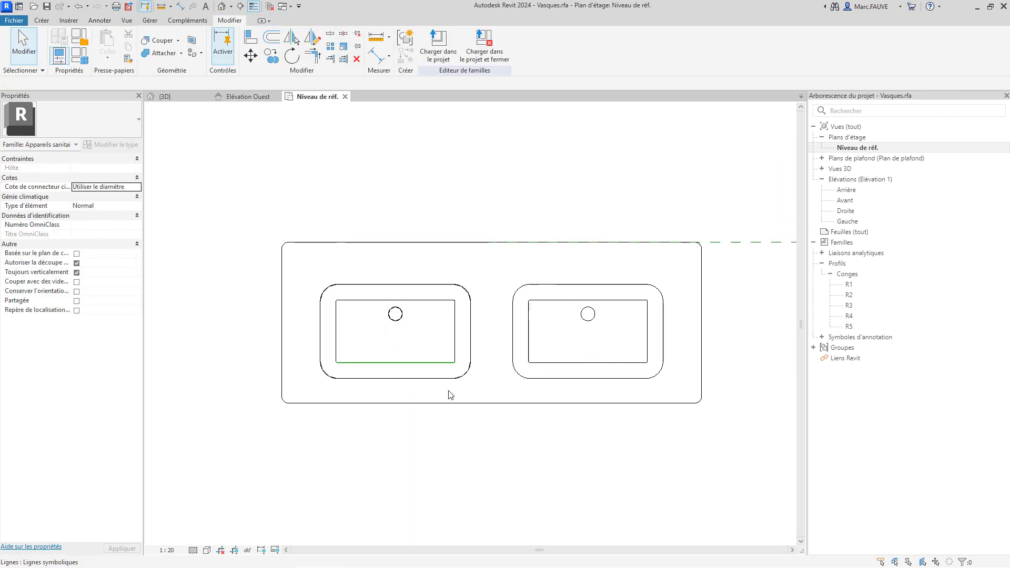
left_click(495, 396)
key("Delete")
left_click(406, 340)
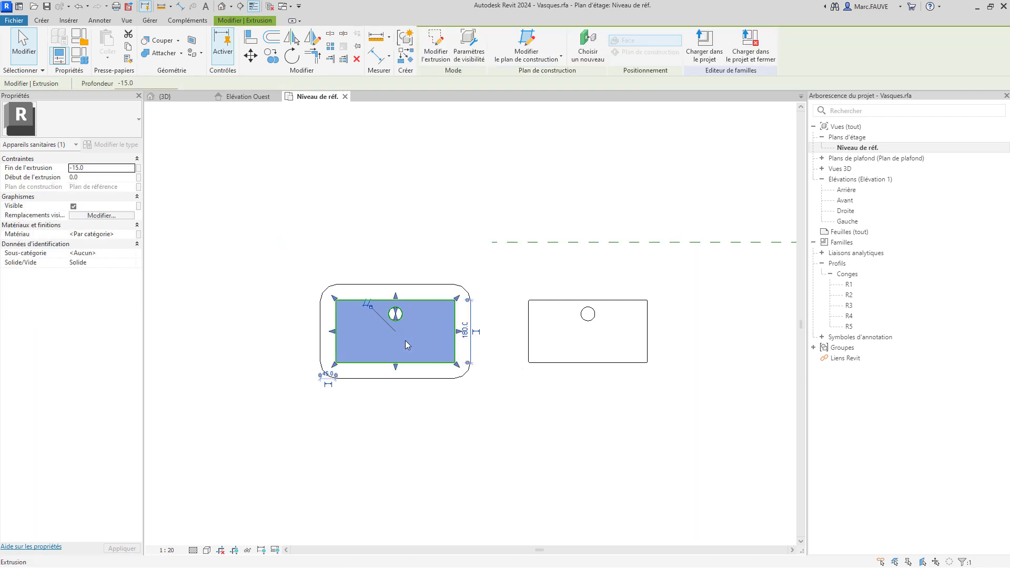
key("Escape")
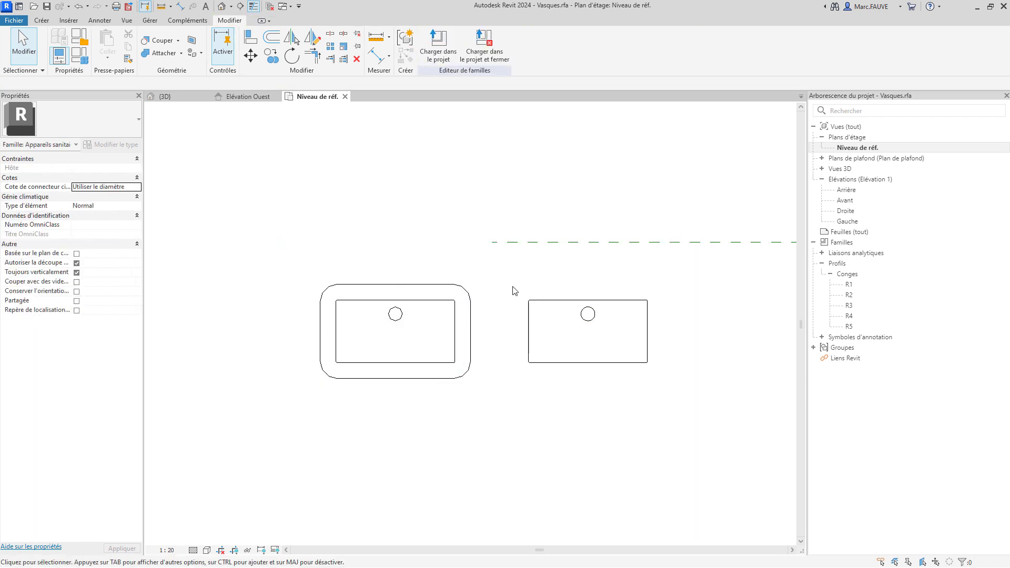
left_click(551, 300)
key("Delete")
scroll(553, 311, "down", 3)
middle_click_drag(647, 362, 355, 369)
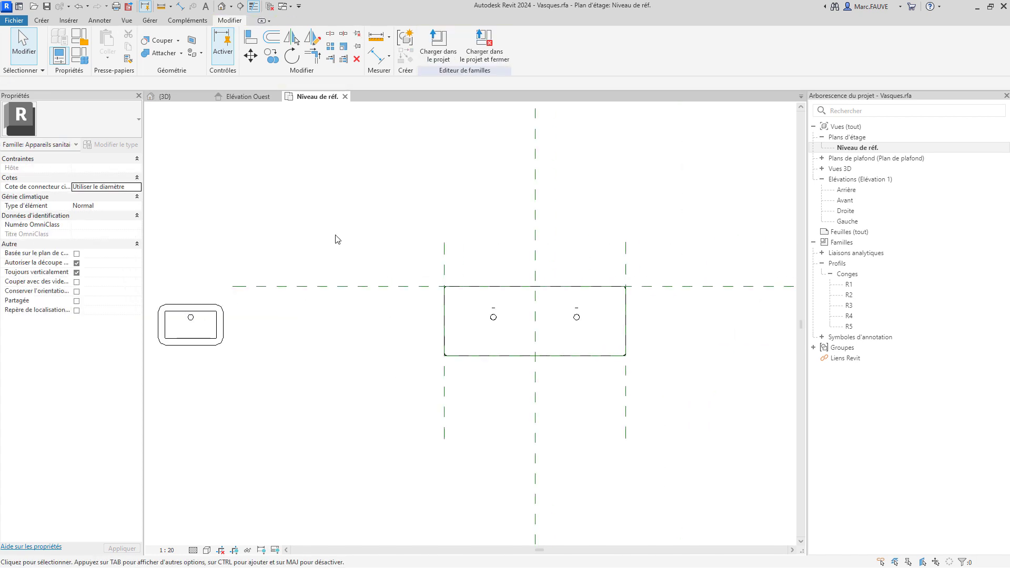
- Move all the traced symbolic lines 2000 mm to the right onto the original left basin
scroll(337, 240, "down", 1)
middle_click_drag(339, 241, 396, 270)
left_click_drag(229, 289, 356, 391)
left_click(224, 57)
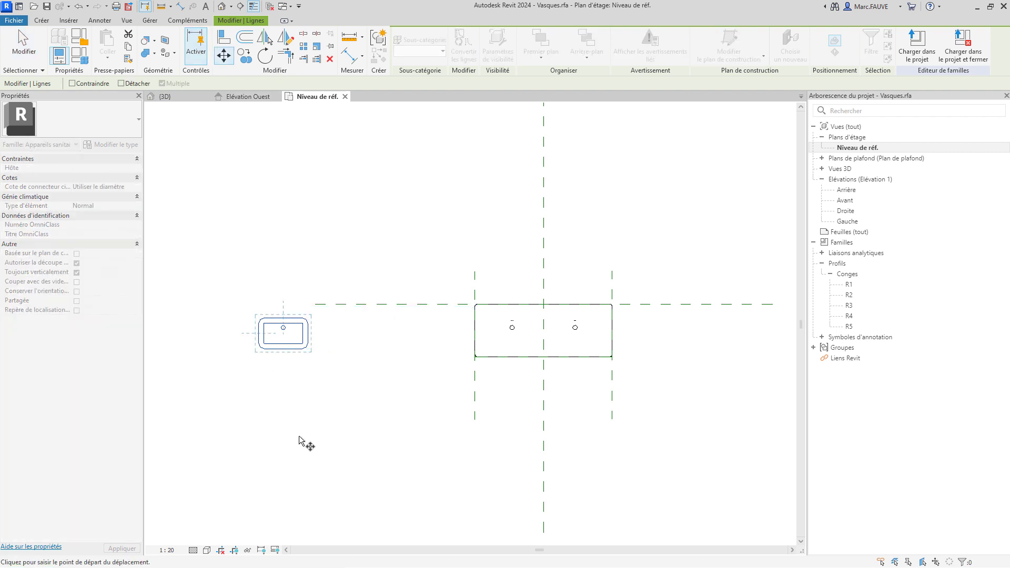
left_click(264, 428)
type("2")
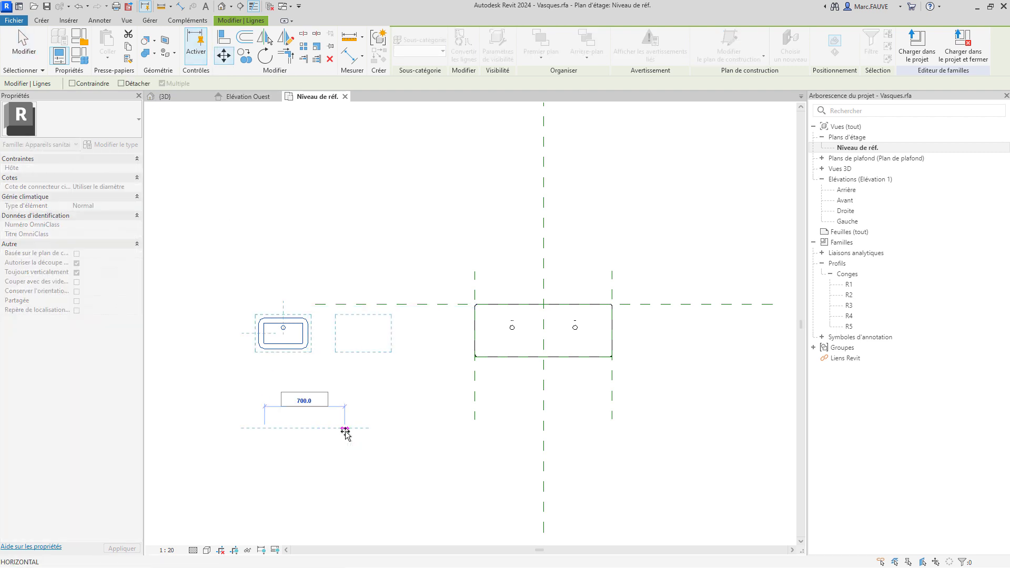
type("000")
key("Return")
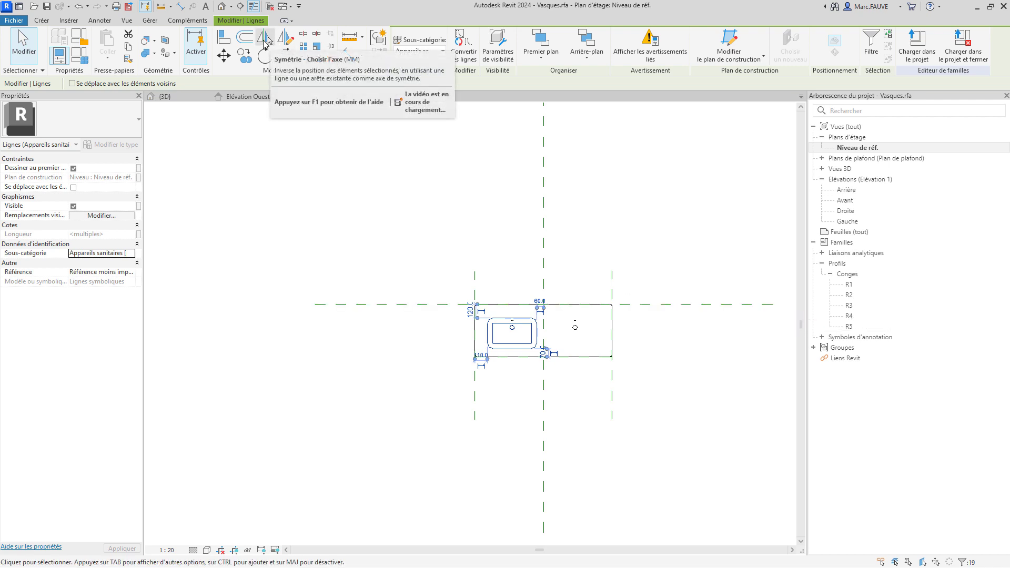
- Mirror a copy of the basin's symbolic lines about the Centre (gauche/droite) reference plane onto the right basin
left_click(266, 40)
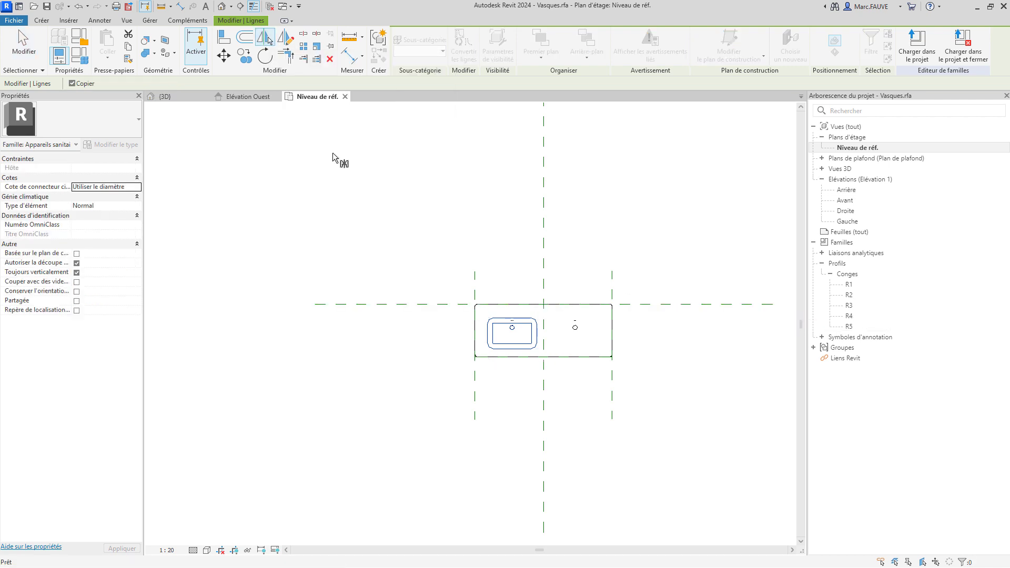
left_click(545, 263)
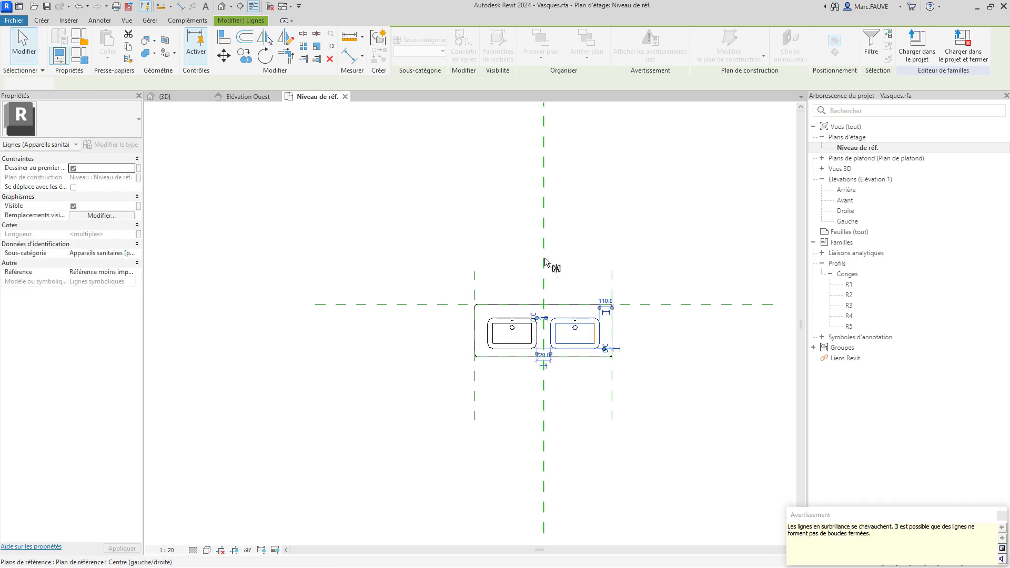
key("Escape")
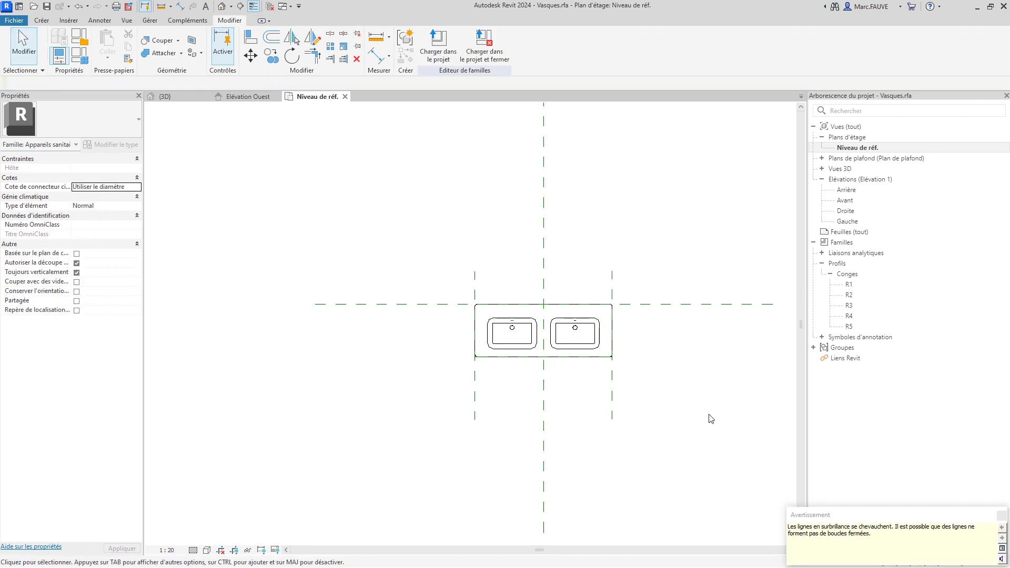
left_click(599, 336)
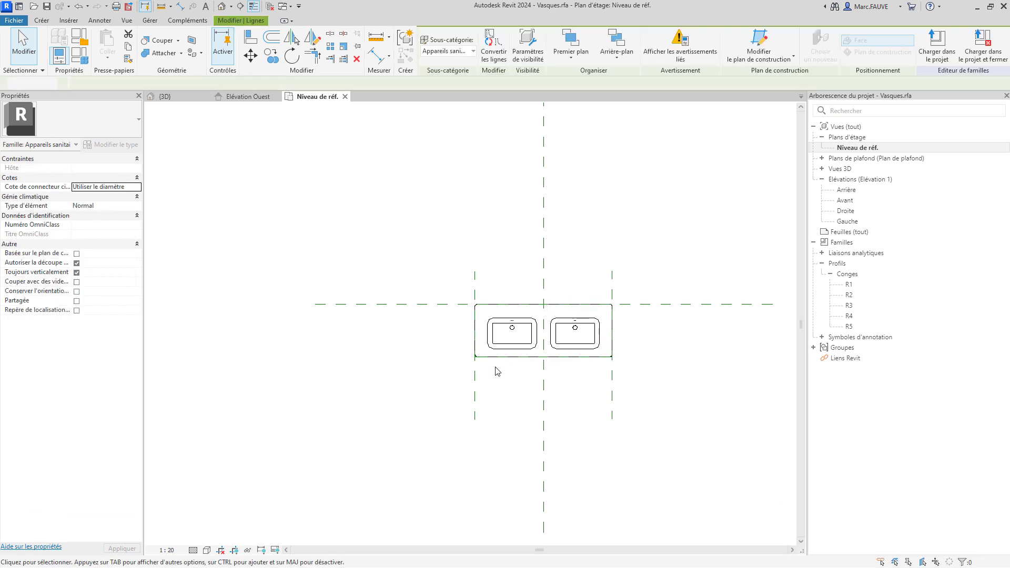
key("Escape")
left_click(494, 336)
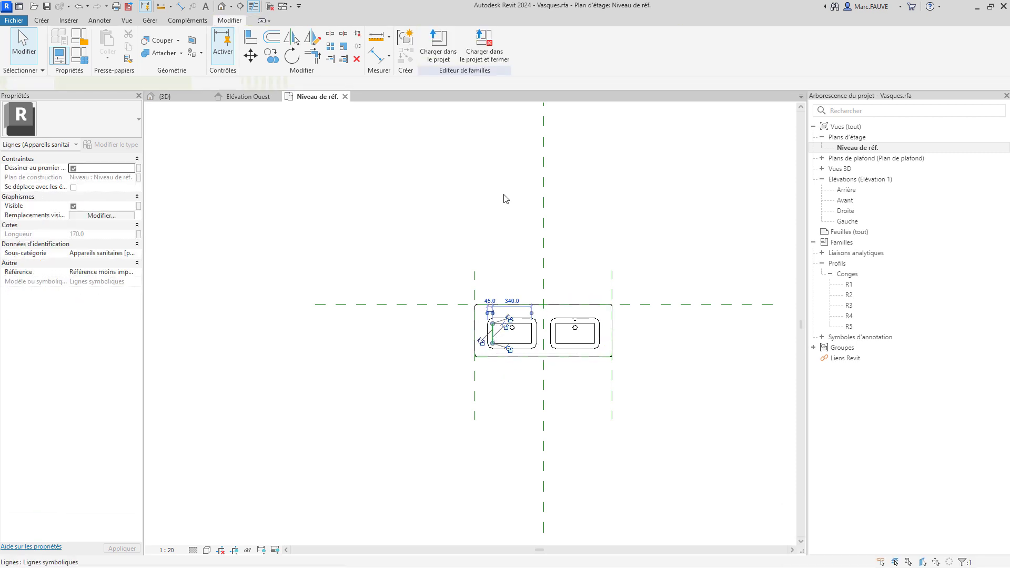
left_click(505, 199)
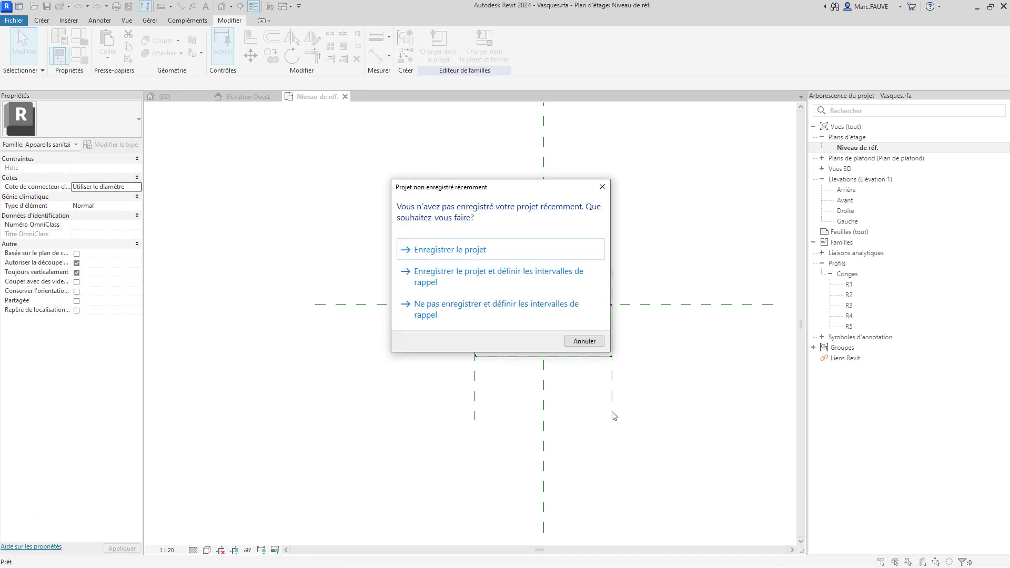
- Load the Vasques family into Projet3, replacing the existing version and dismissing the save reminders
key("Escape")
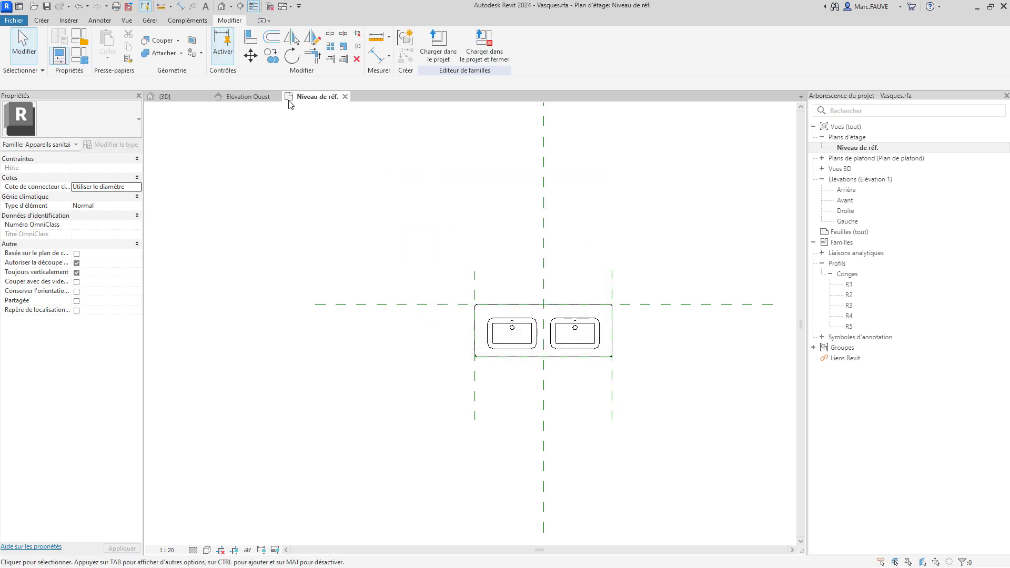
left_click(438, 45)
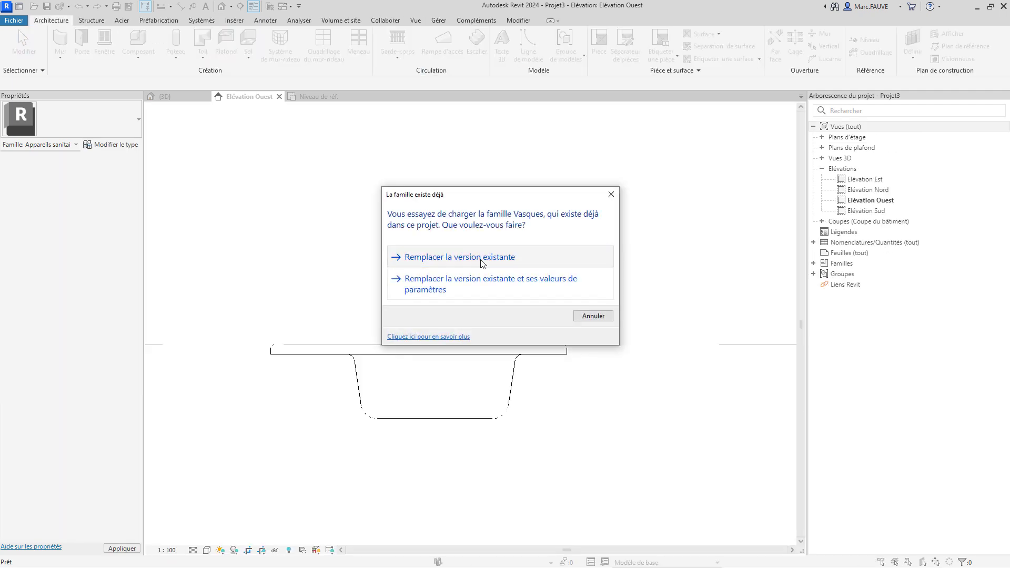
left_click(494, 263)
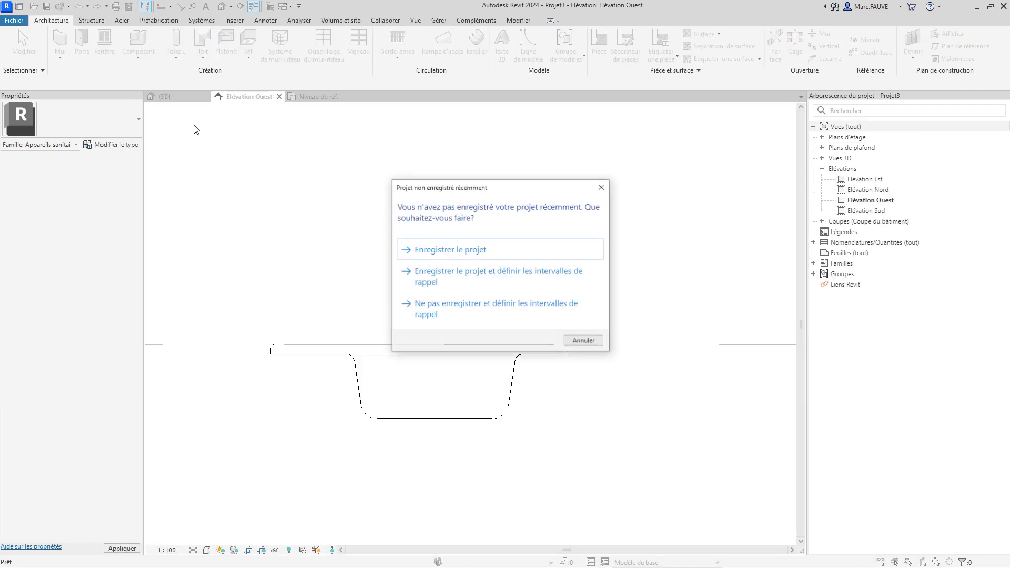
left_click(583, 341)
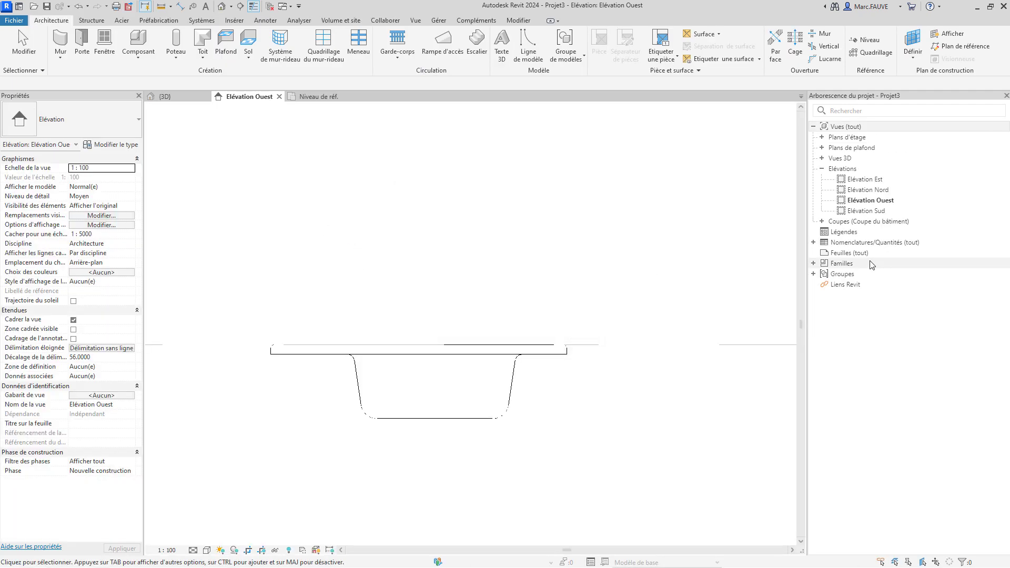
- Open the Niveau 0 floor plan and examine the washbasin's symbolic lines and overflow holes up close
left_click(821, 139)
double_click(861, 147)
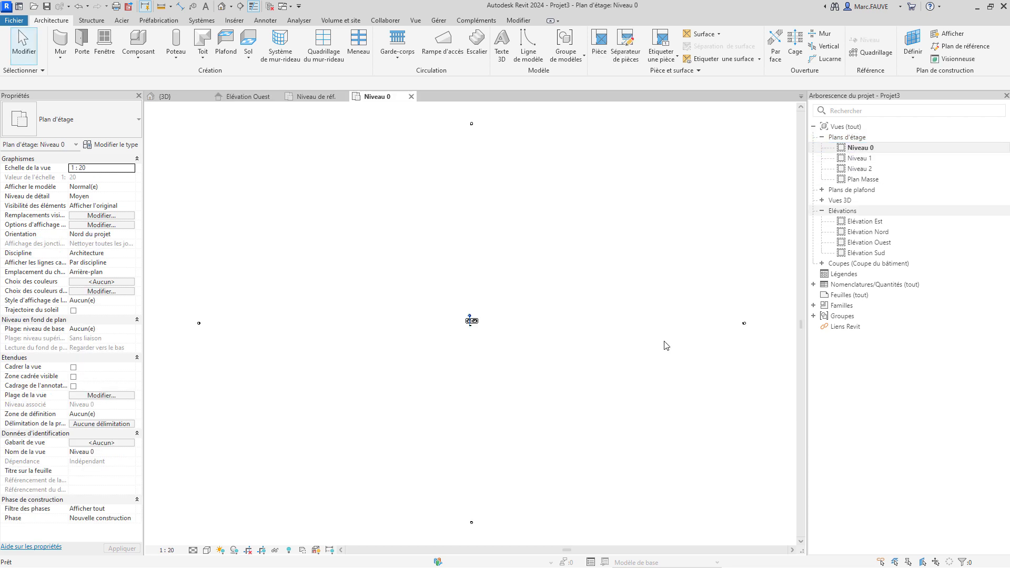
scroll(468, 321, "up", 10)
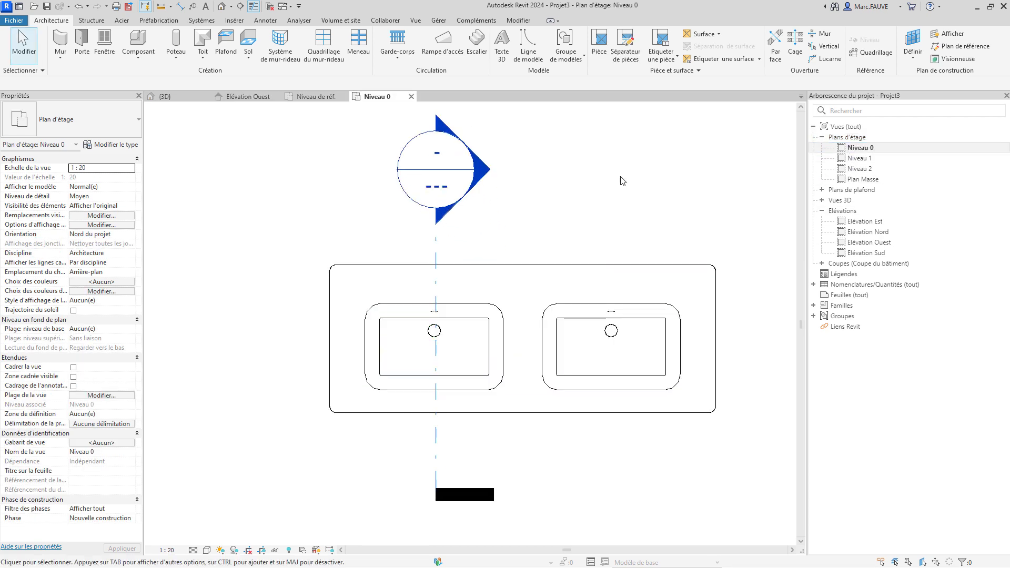
scroll(392, 306, "up", 4)
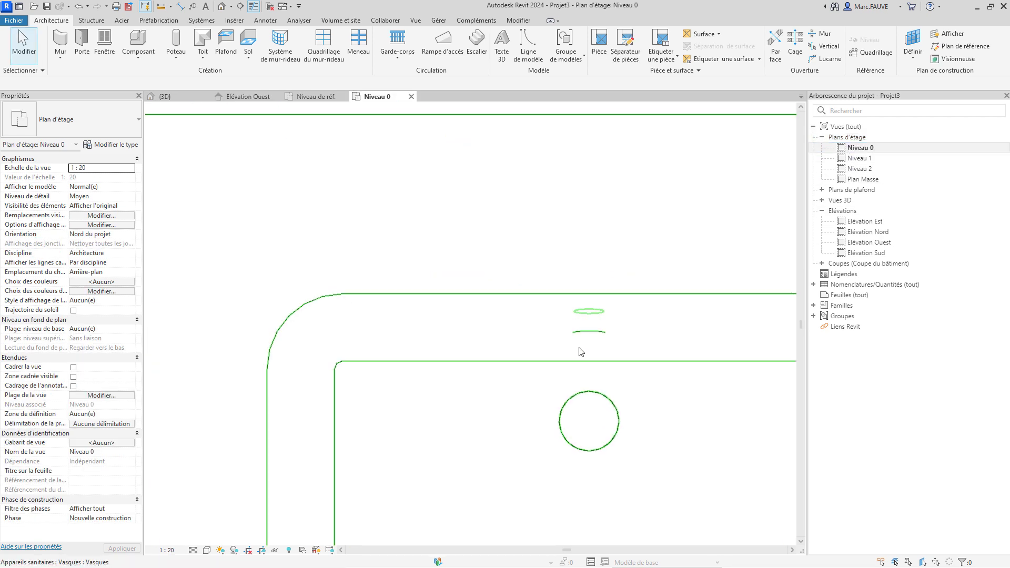
scroll(605, 337, "down", 5)
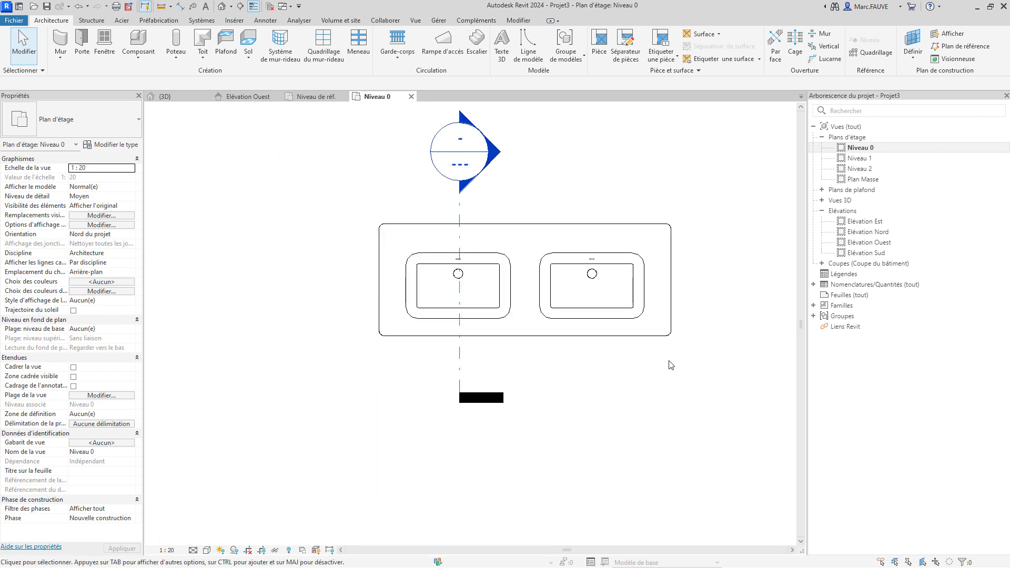
- Open the project's default 3D view and orbit around the double washbasin to examine it
left_click(228, 8)
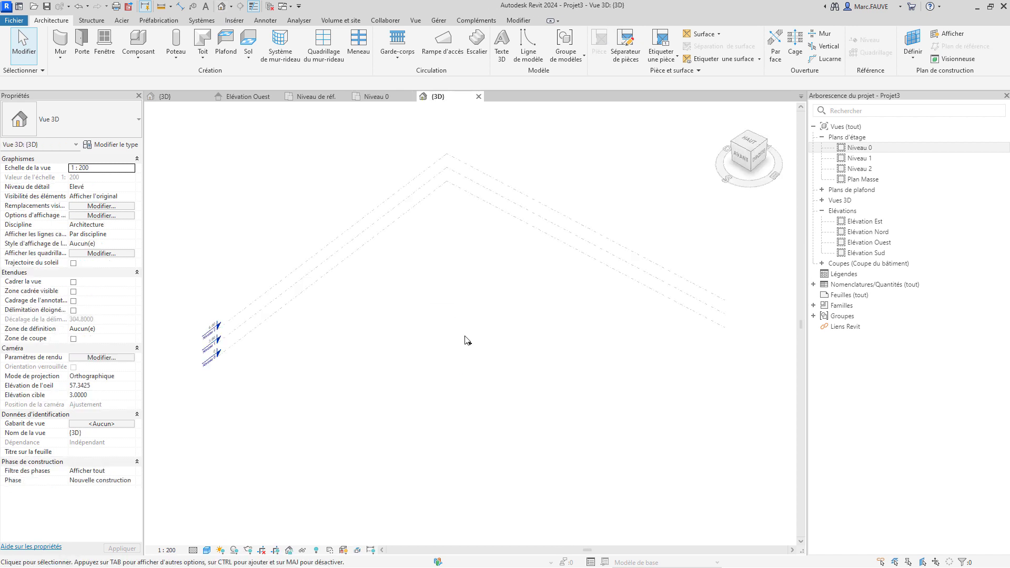
scroll(476, 397, "up", 2)
middle_click_drag(479, 402, 625, 383, "shift")
scroll(617, 441, "up", 3)
middle_click_drag(617, 441, 589, 315)
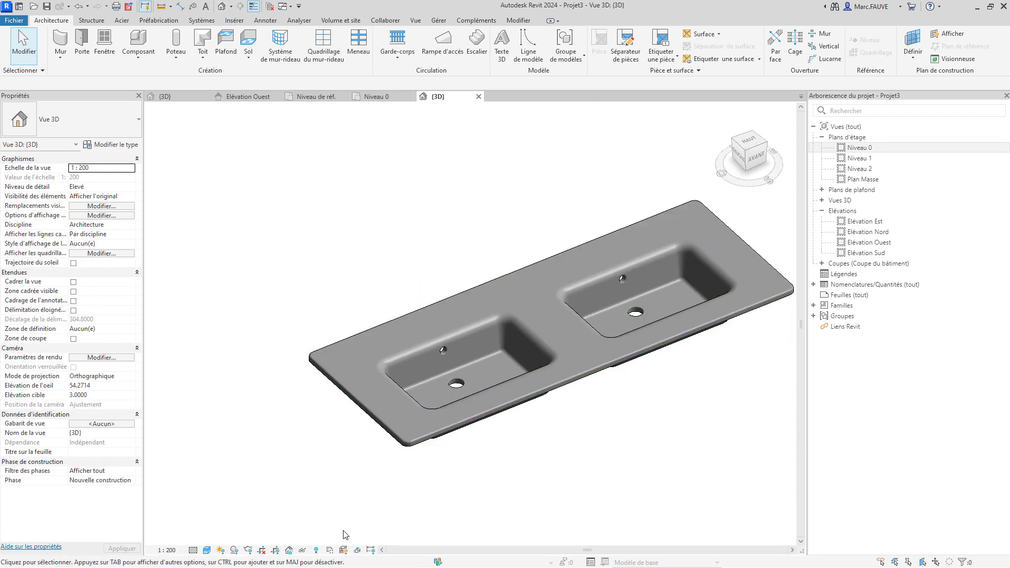
- Set the 3D view's visual style to Ligne cachée and examine the washbasin's edges from the front
left_click(207, 550)
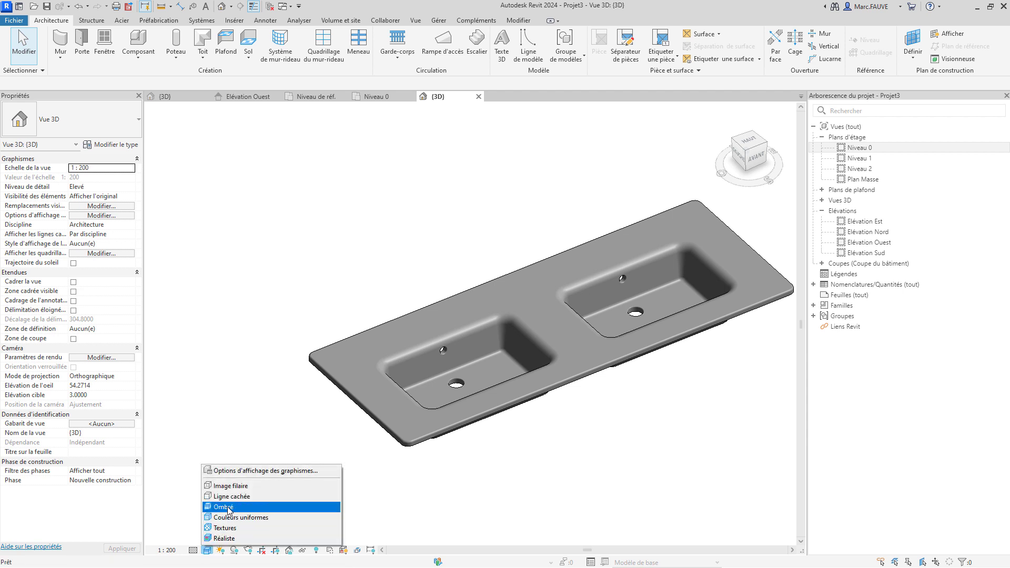
left_click(224, 508)
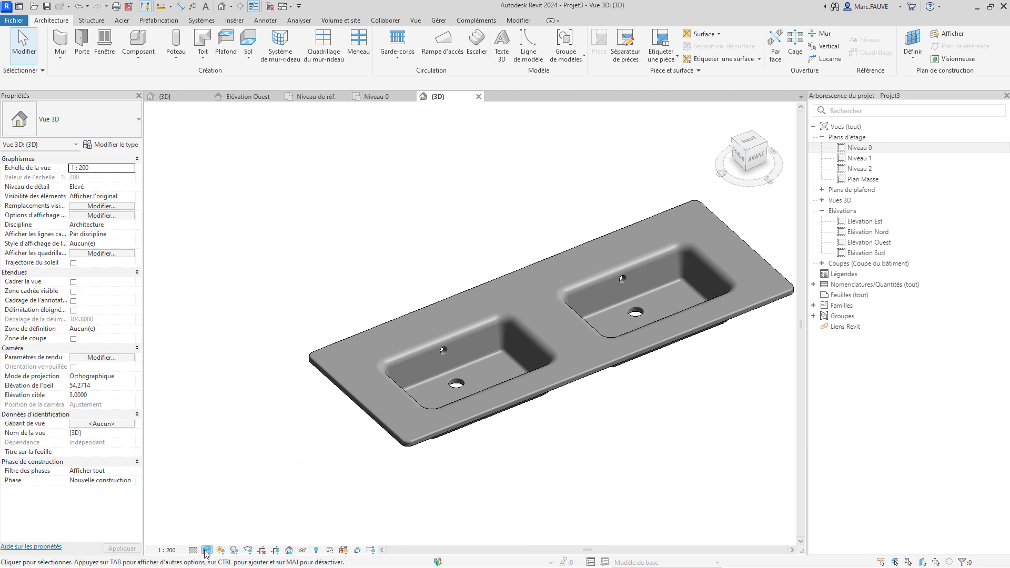
left_click(205, 550)
left_click(228, 498)
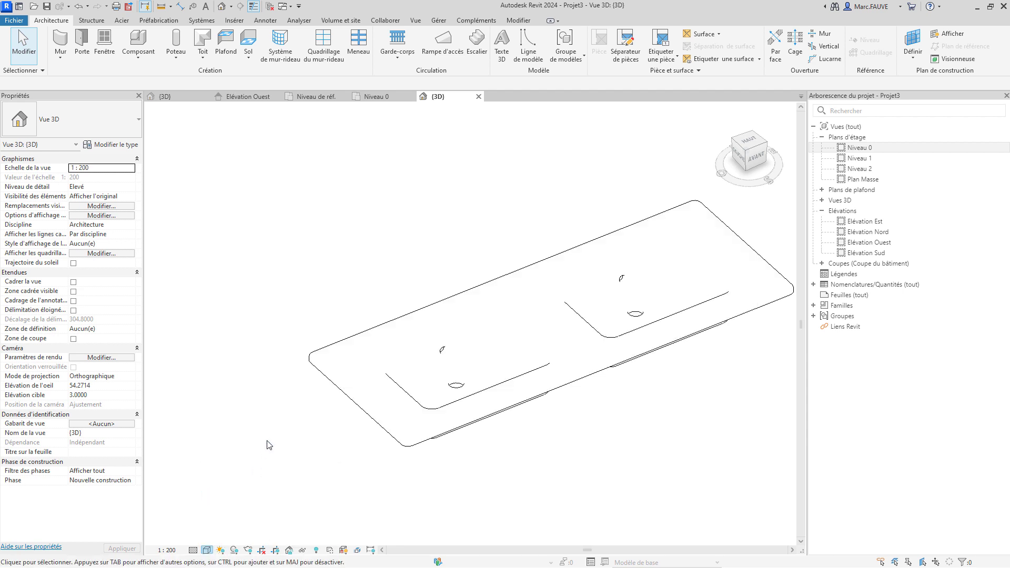
middle_click_drag(344, 443, 436, 491, "shift")
scroll(401, 472, "up", 5)
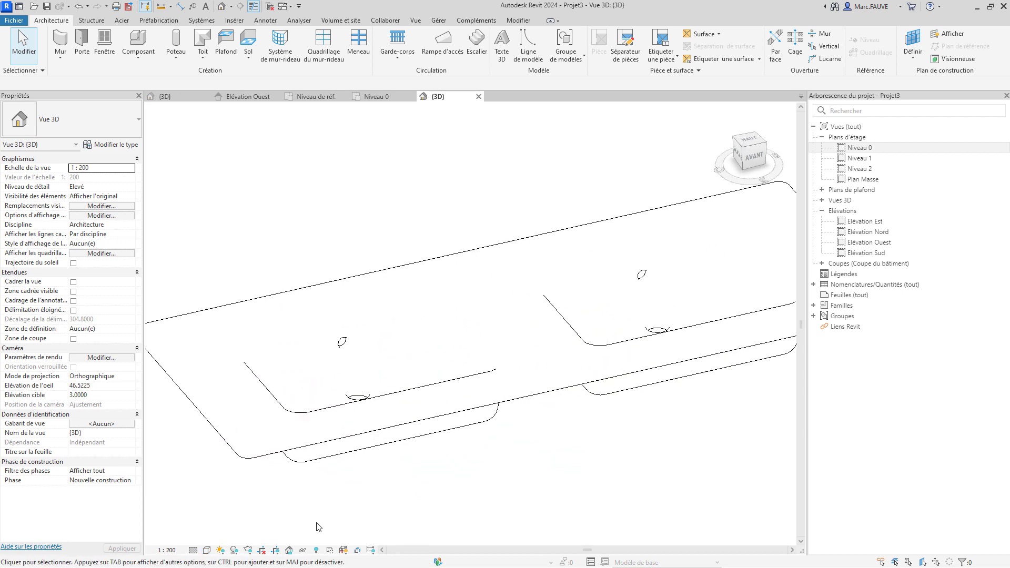
- Set the project 3D view's visual style to Réaliste and fit the whole double washbasin in view
left_click(207, 550)
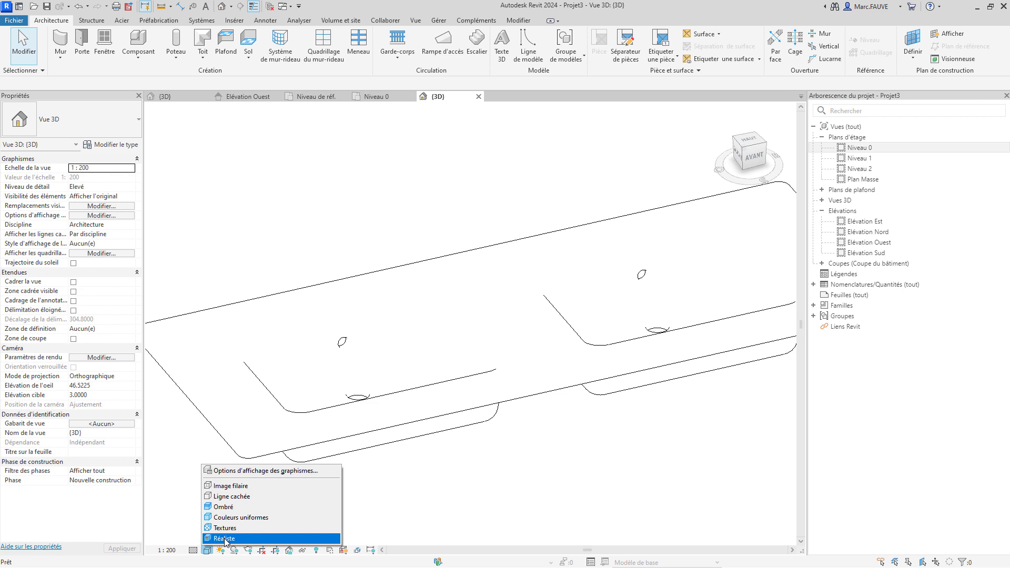
left_click(226, 538)
scroll(304, 474, "down", 3)
left_click(401, 338)
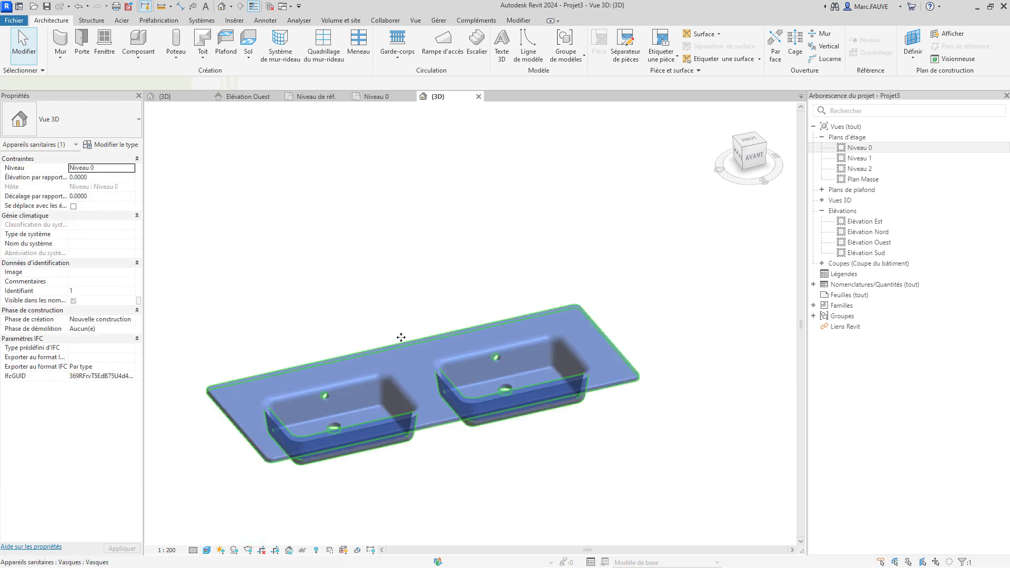
key("Escape")
- Examine the double washbasin's realistic appearance from above and check its instance properties
middle_click_drag(413, 359, 427, 400, "shift")
scroll(427, 341, "down", 2)
middle_click_drag(427, 290, 430, 466)
scroll(392, 280, "up", 2)
middle_click_drag(394, 274, 441, 333, "shift")
left_click(420, 389)
scroll(441, 333, "up", 1)
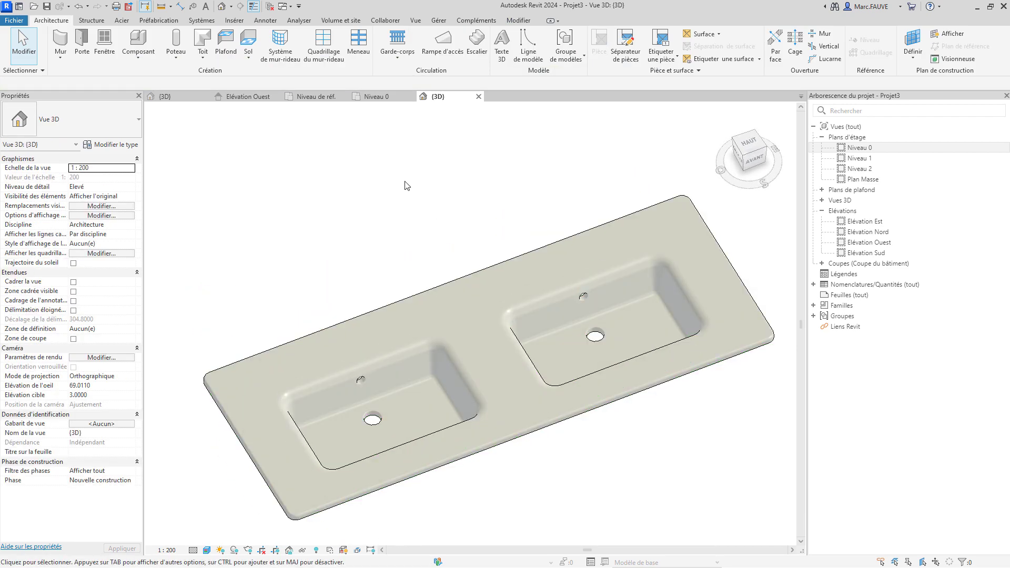
left_click(431, 299)
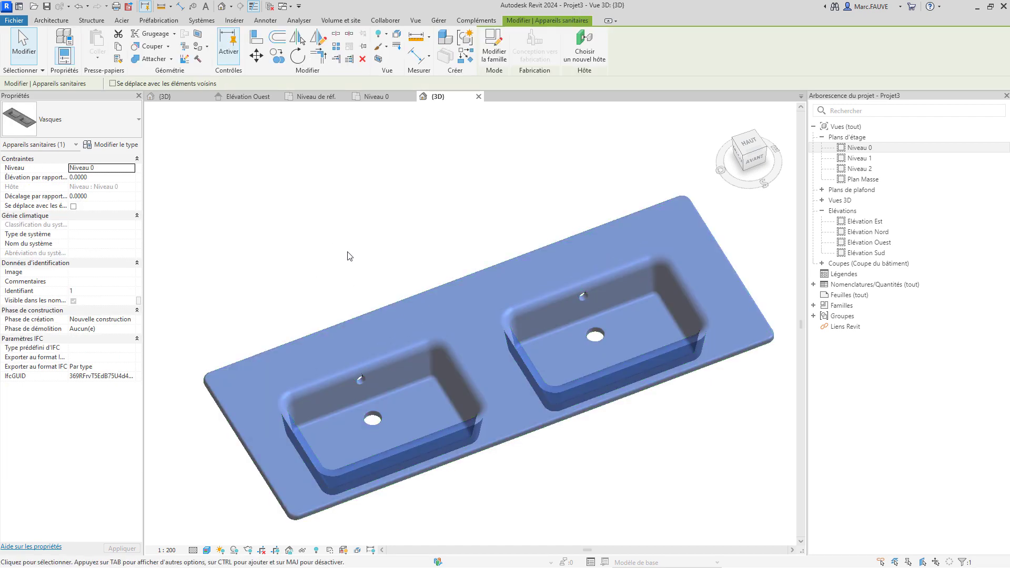
left_click(169, 285)
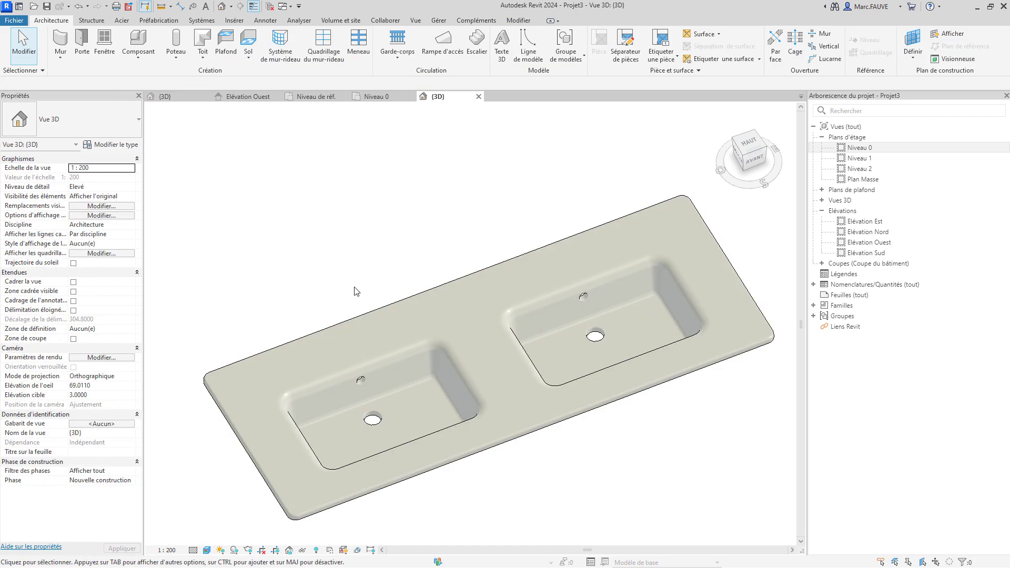
left_click(429, 305)
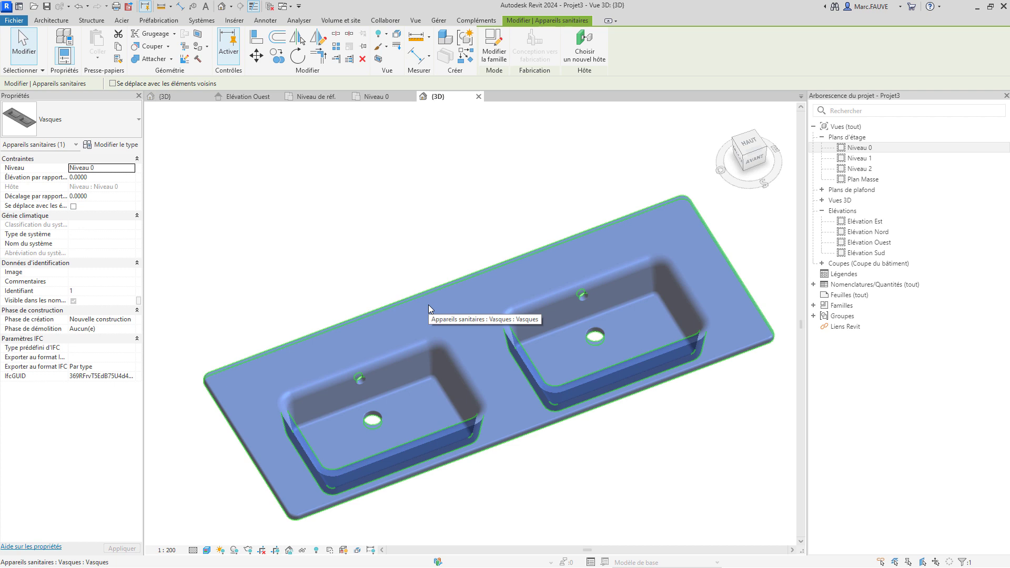
key("Escape")
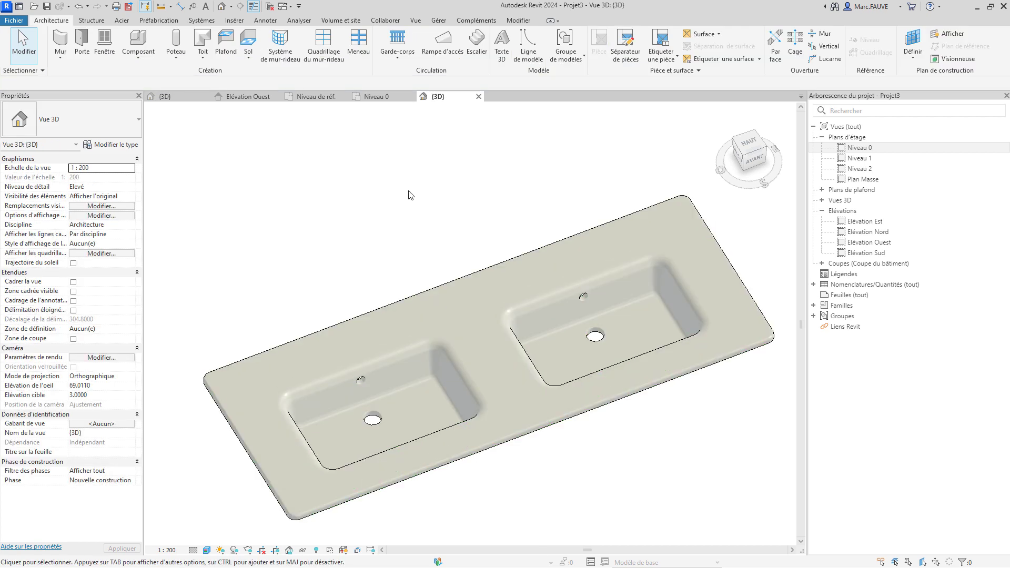
- Switch to the Vasques family's 3D view and open the material choice for the washbasin's joined solid geometry
left_click(185, 96)
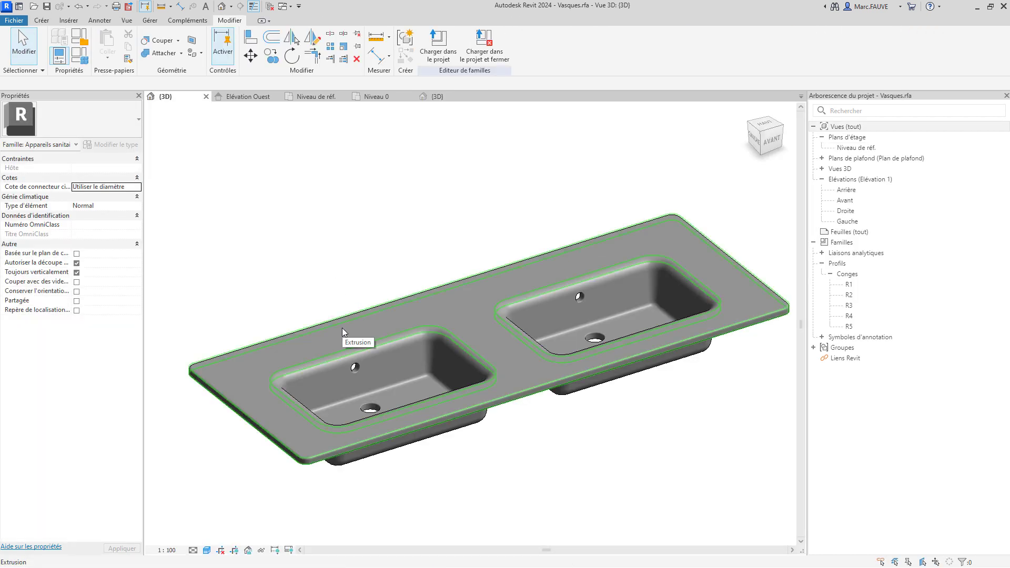
left_click(342, 328)
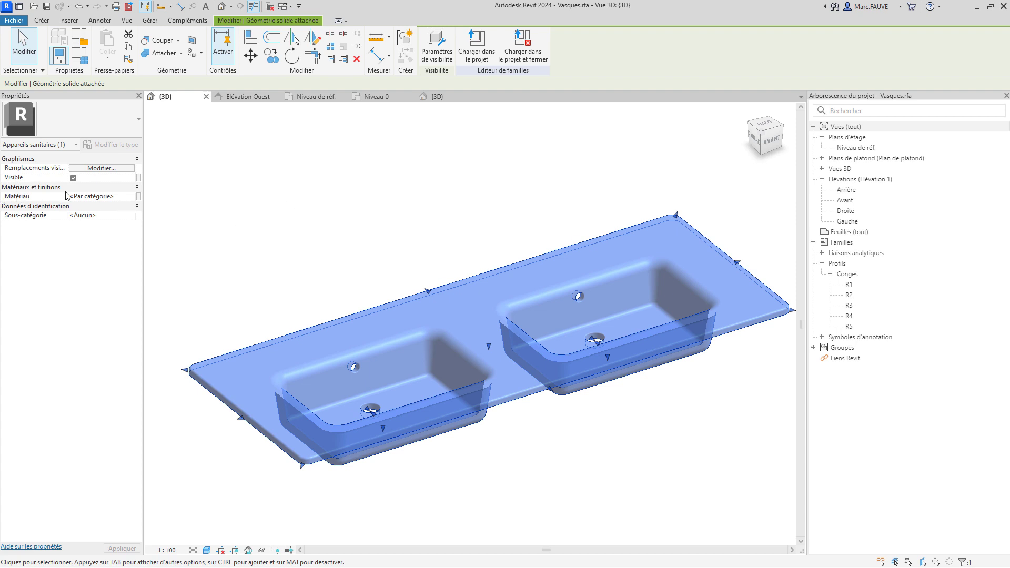
left_click(123, 198)
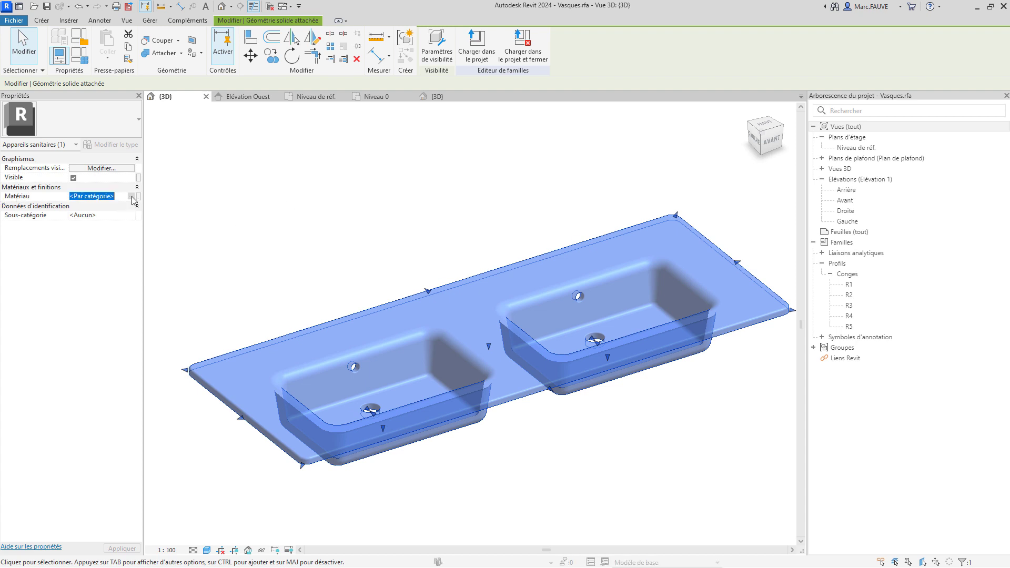
left_click(131, 197)
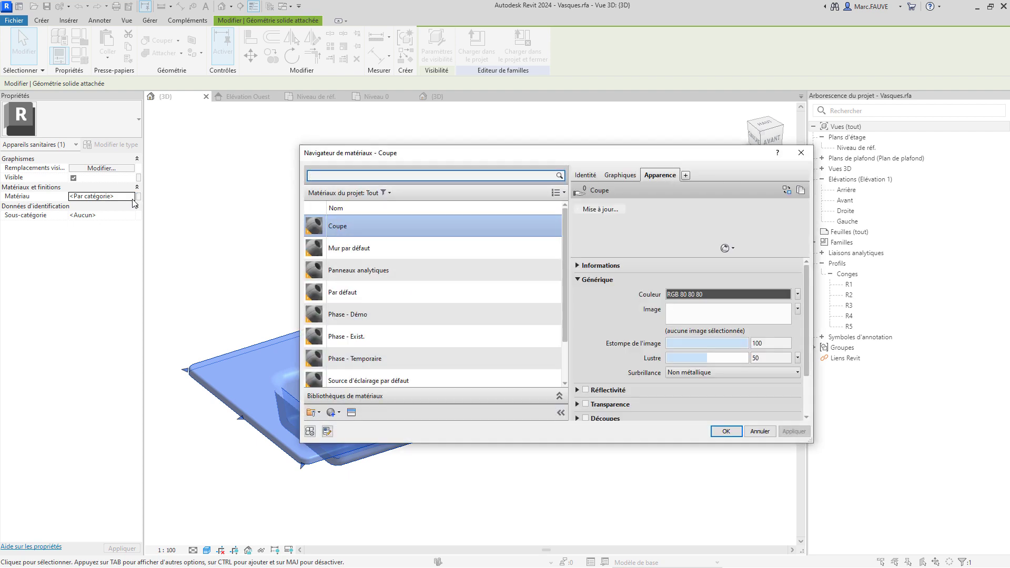
- Create a new material named Materiaux Vasque
left_click(330, 415)
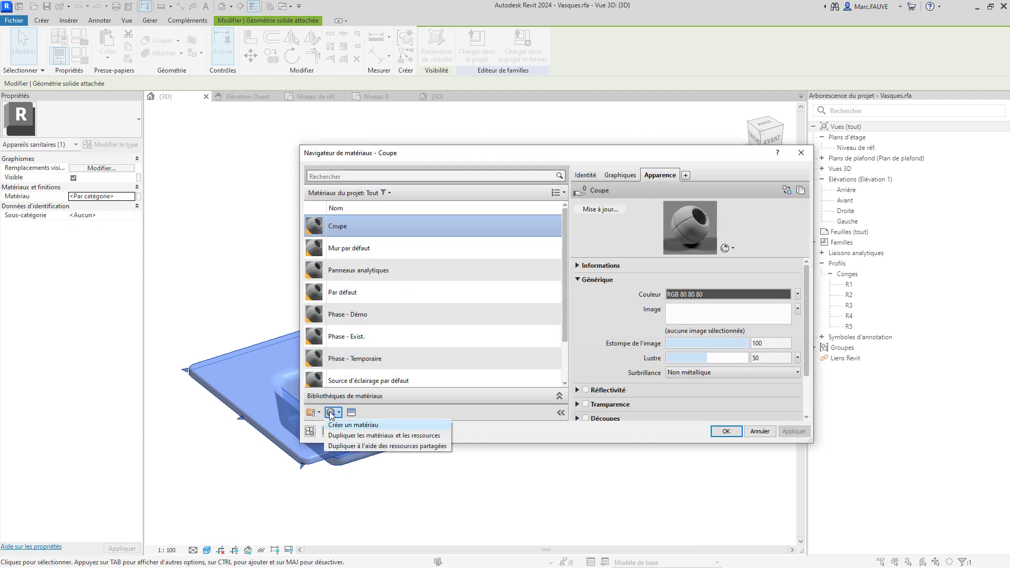
left_click(353, 426)
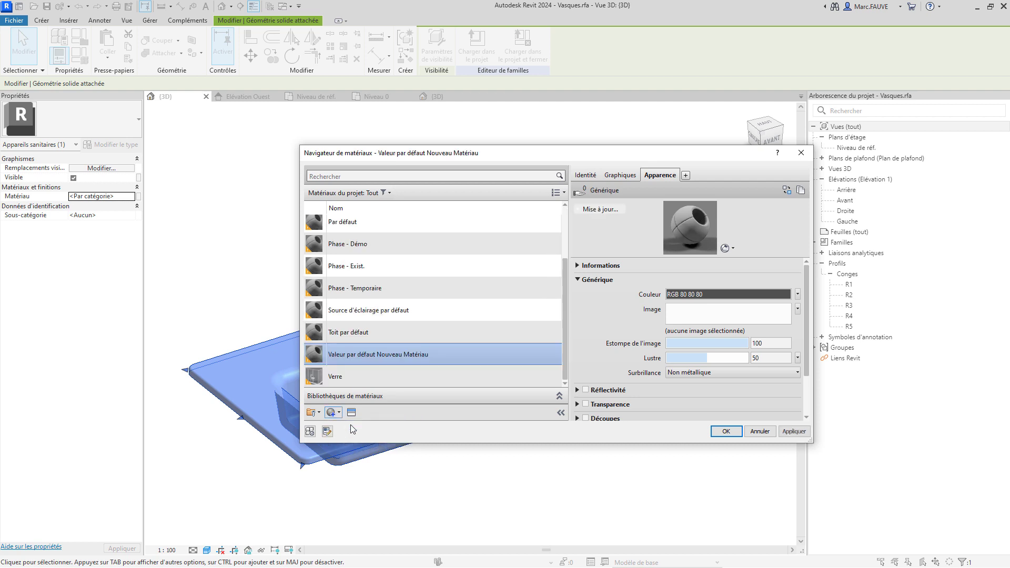
left_click(590, 178)
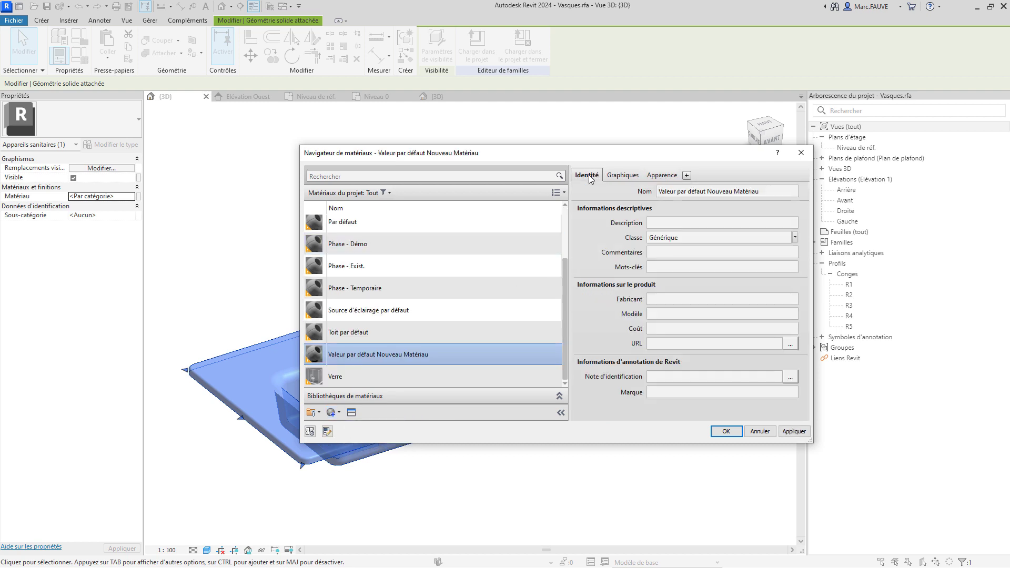
left_click(764, 193)
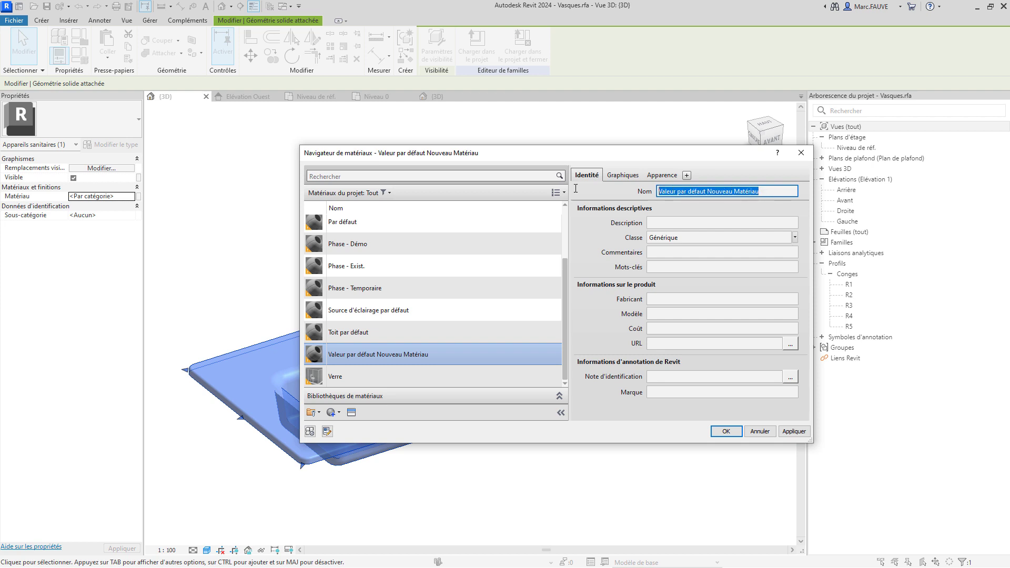
type("Materiaux Vasque")
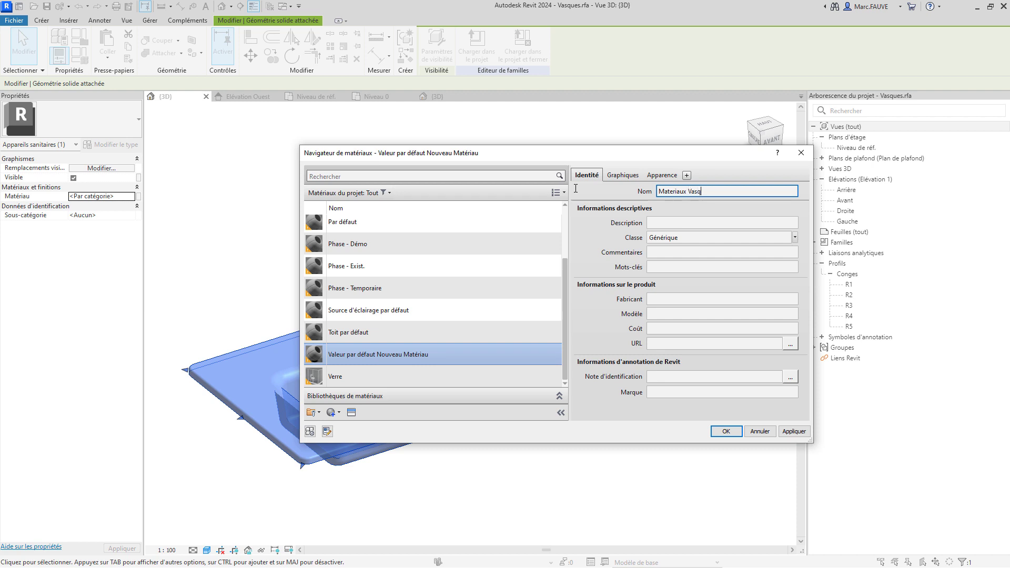
- Review the new material's graphic settings for shading, surface pattern and cut pattern
left_click(623, 176)
scroll(735, 288, "down", 3)
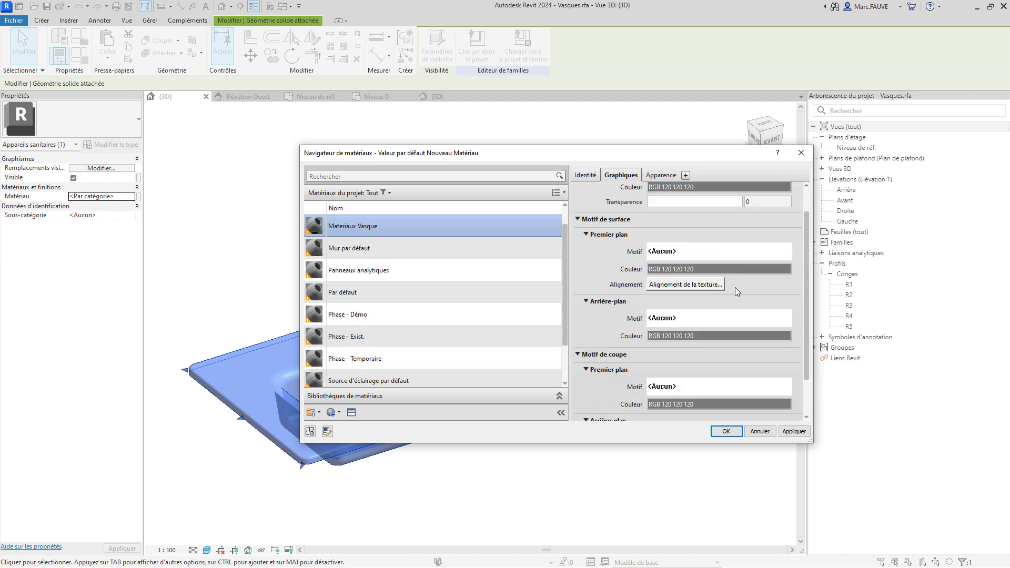
scroll(736, 314, "up", 3)
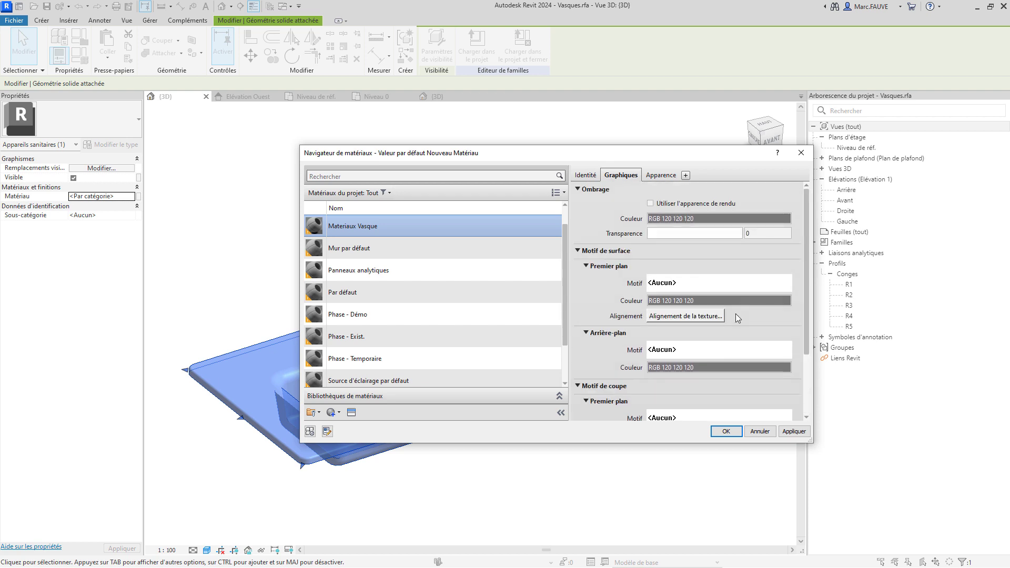
scroll(679, 295, "down", 5)
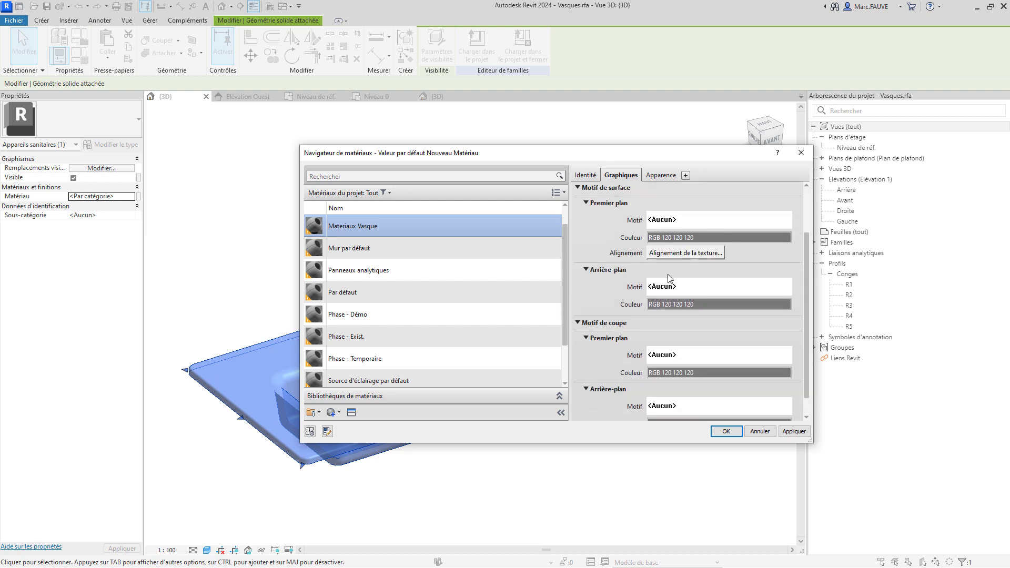
scroll(697, 294, "up", 2)
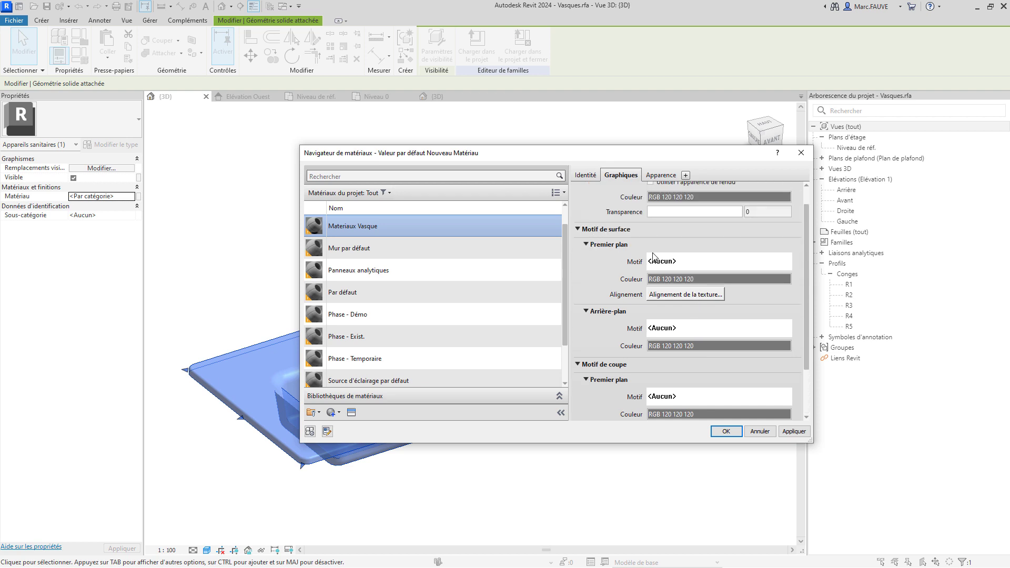
scroll(634, 295, "up", 1)
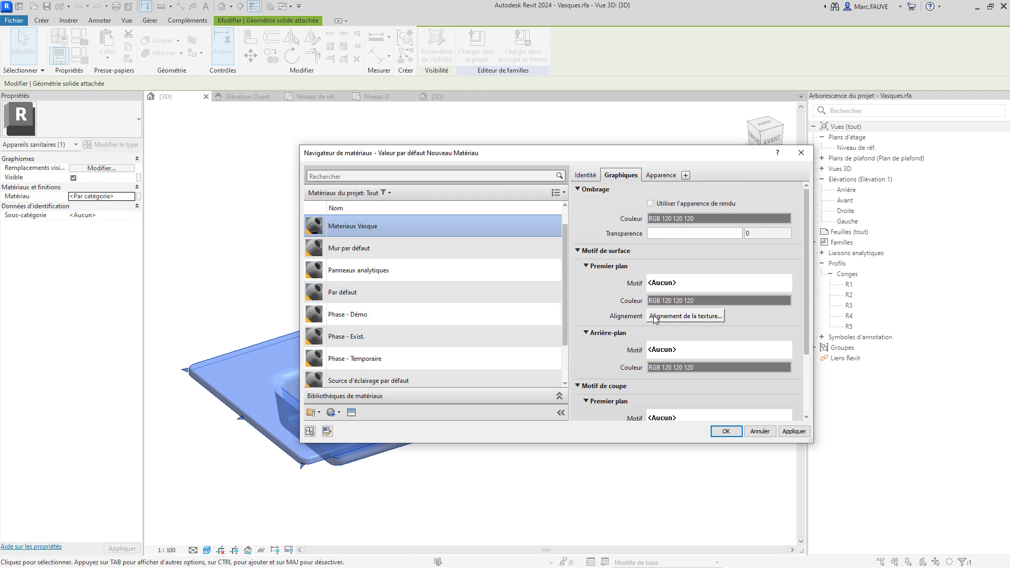
- Replace the material's appearance with the Blanche porcelain asset from Bibliothèque d'apparences, Céramique, Porcelaine
left_click(666, 176)
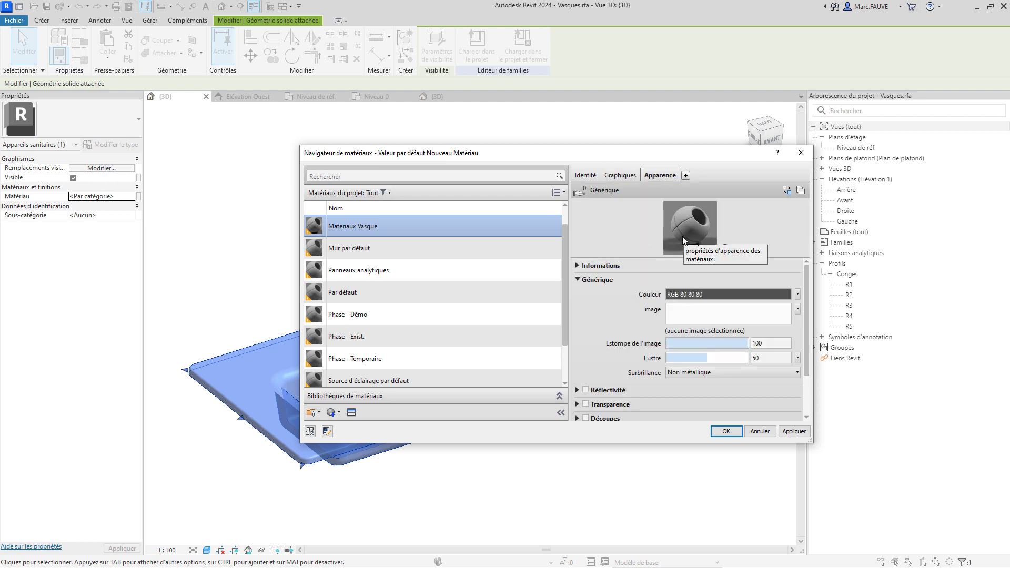
left_click(351, 413)
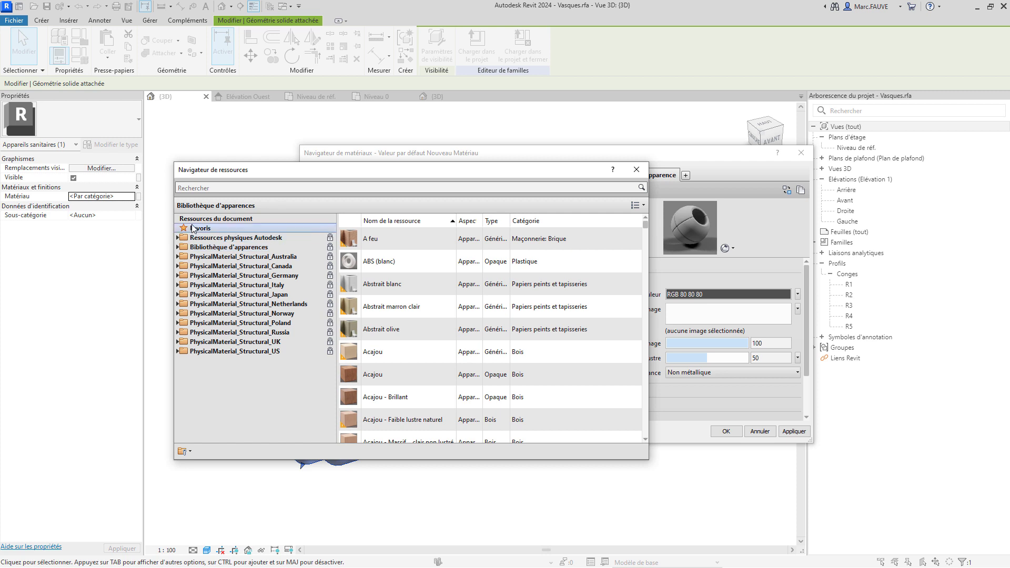
left_click(209, 248)
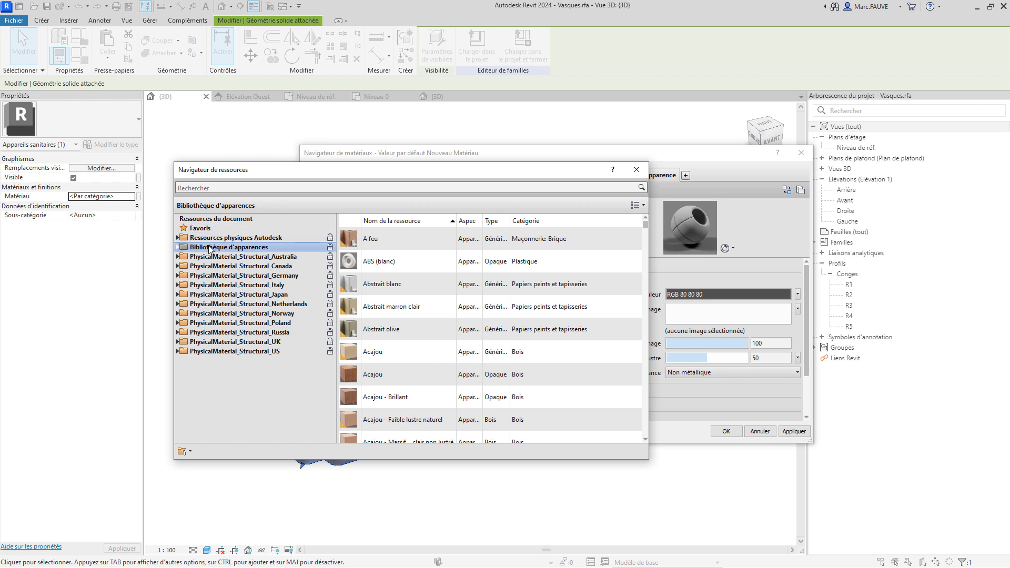
left_click(178, 246)
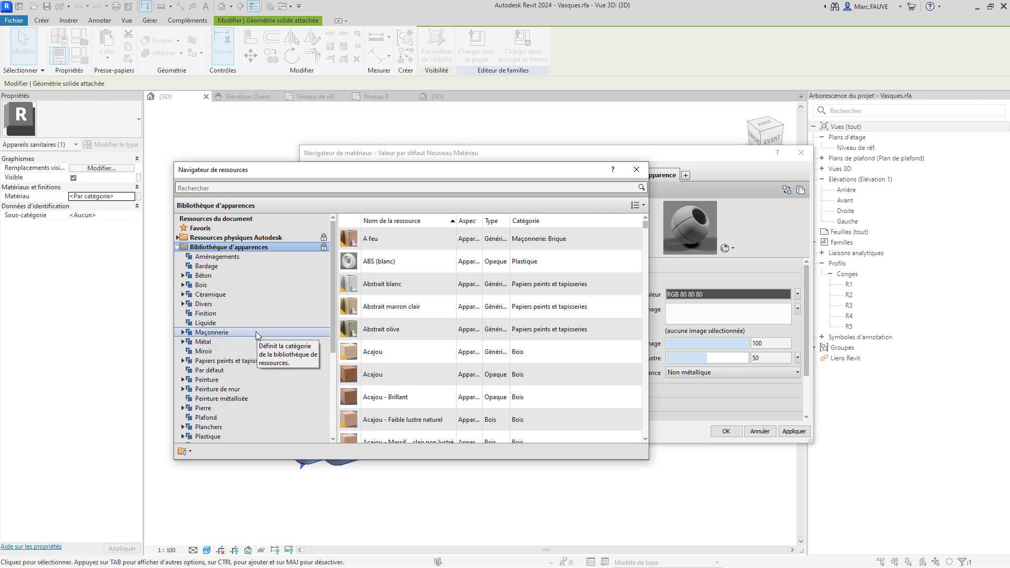
left_click(182, 294)
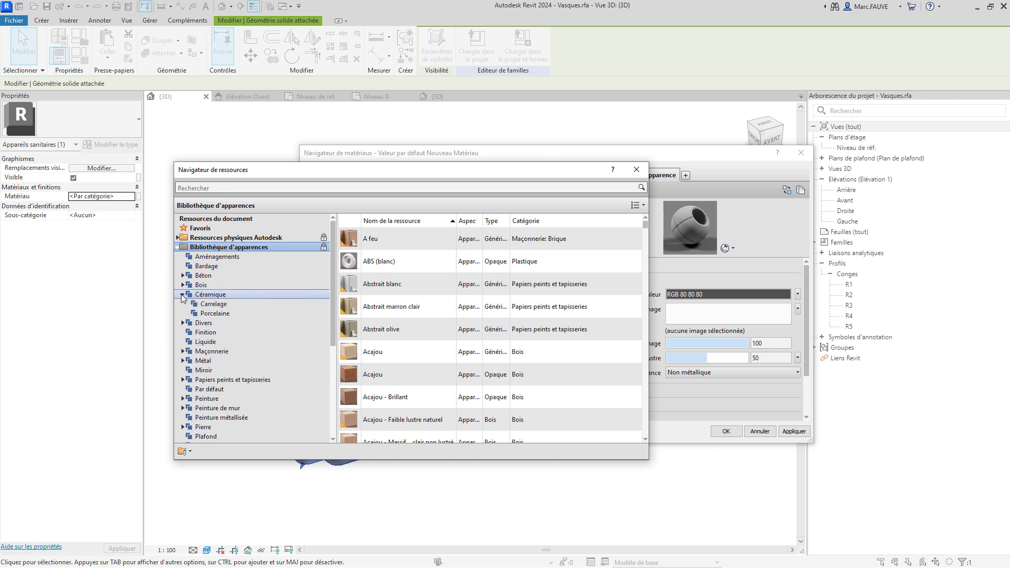
left_click(219, 315)
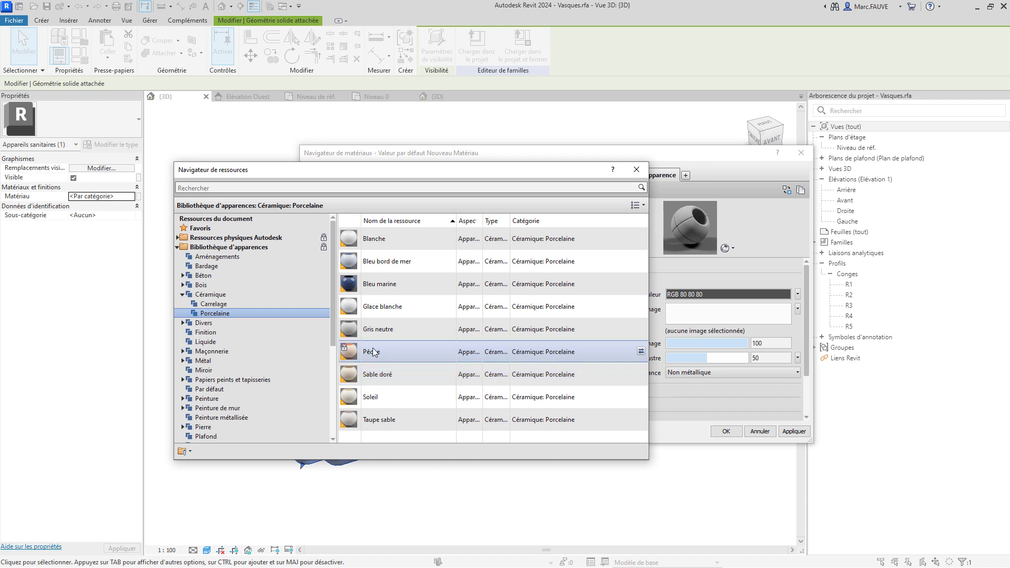
double_click(382, 239)
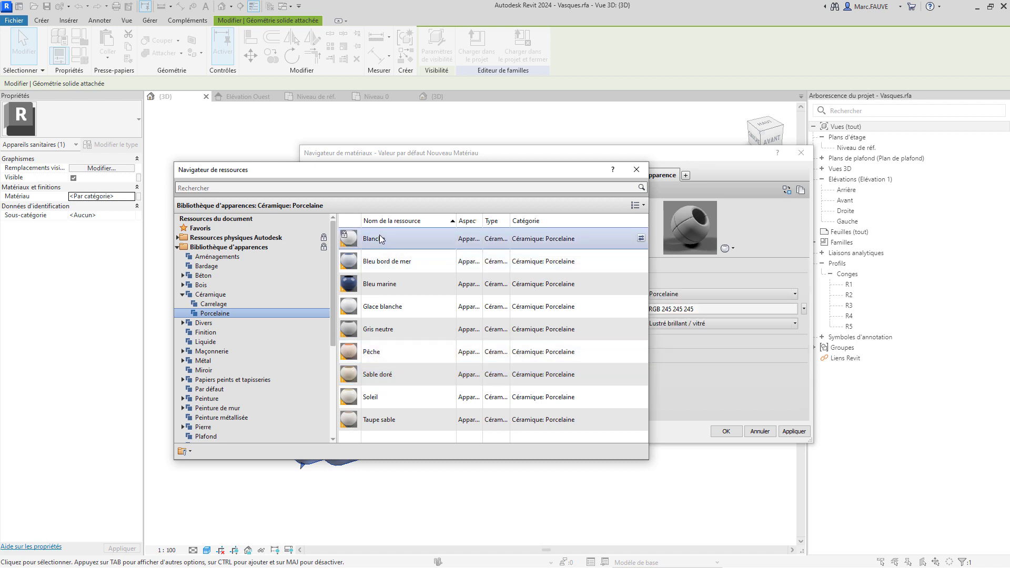
- Apply the Materiaux Vasque changes, close the asset browser and assign the material to the washbasin solid
left_click_drag(390, 171, 191, 204)
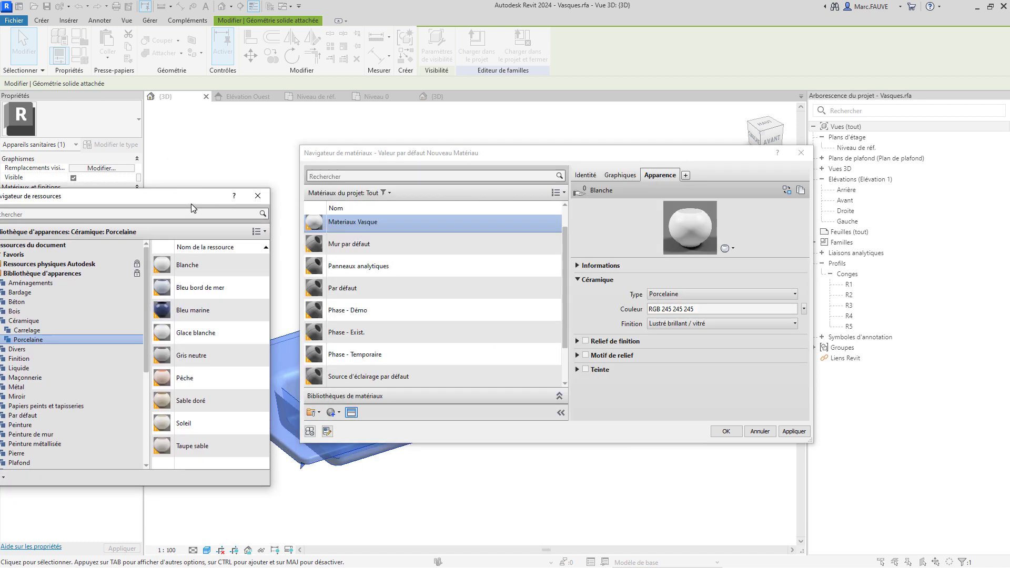
left_click(790, 431)
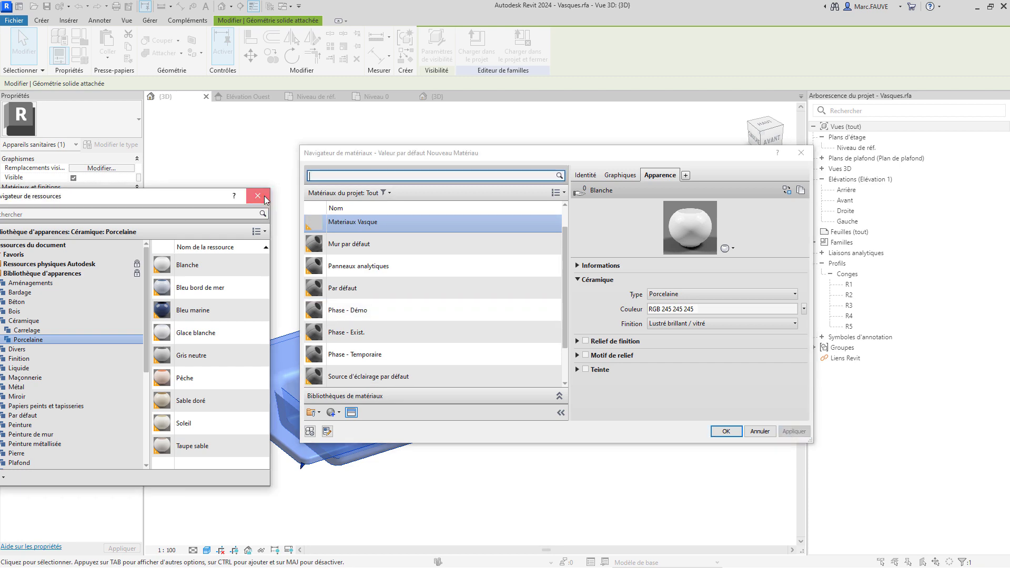
left_click(257, 196)
left_click(726, 431)
left_click(645, 466)
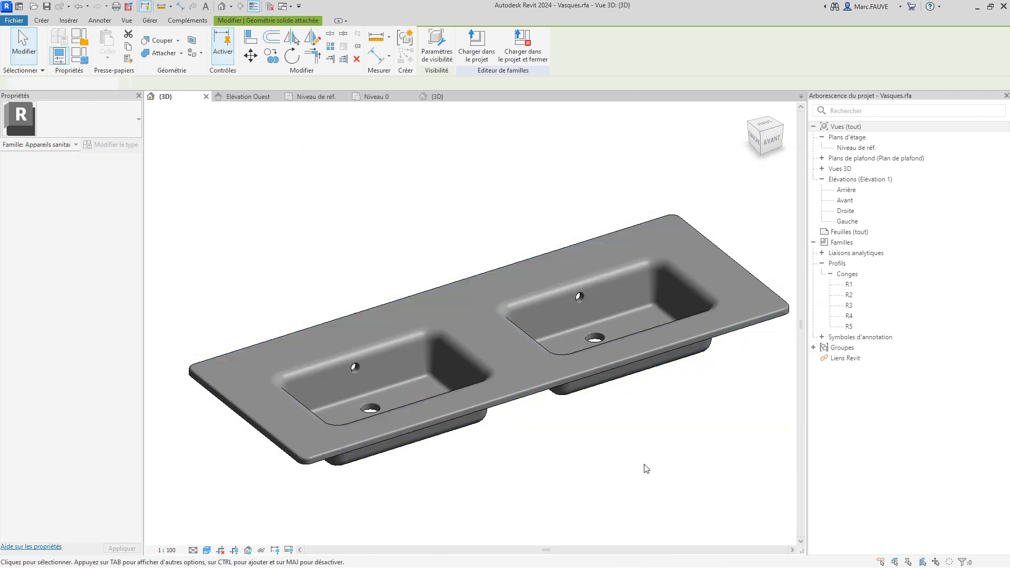
- Set the family 3D view's visual style to Réaliste, orbit slightly and select the countertop extrusion to check its material
left_click(207, 550)
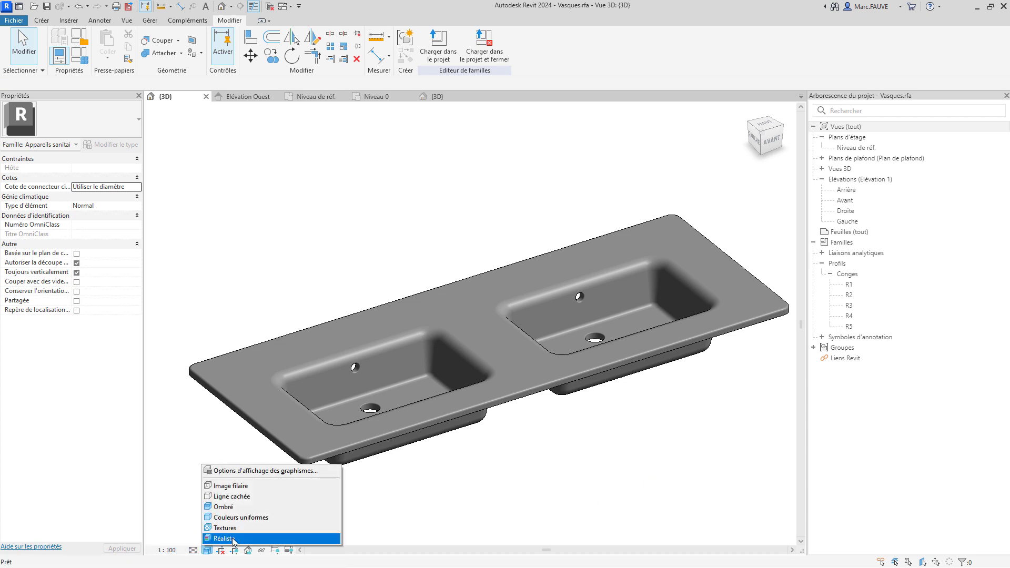
left_click(222, 538)
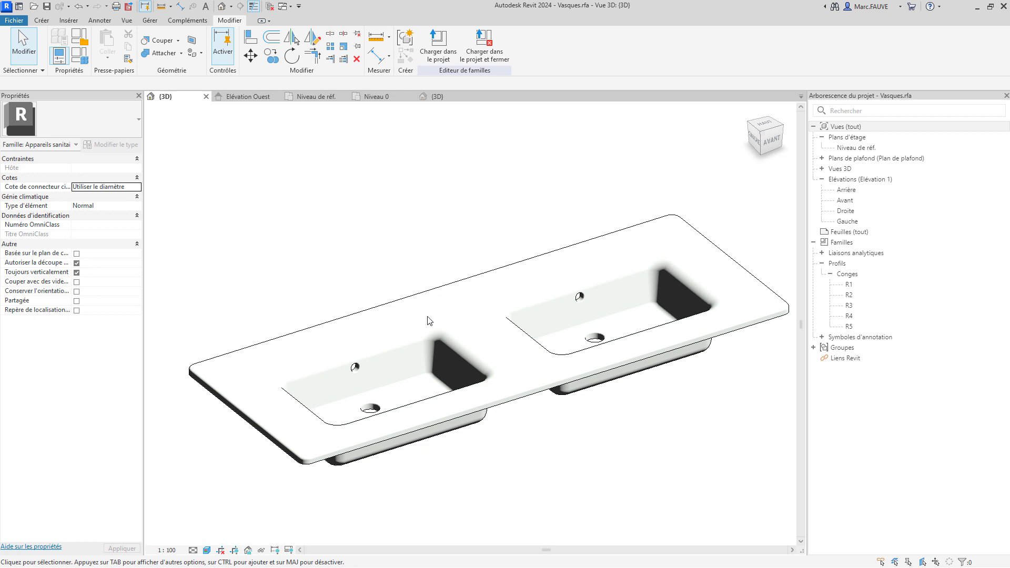
middle_click_drag(429, 321, 486, 442, "shift")
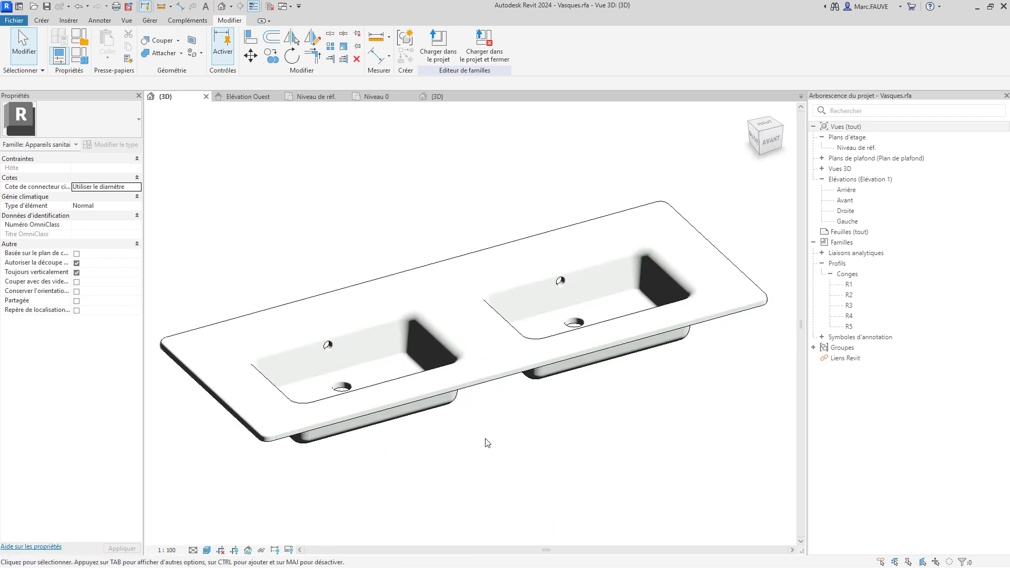
left_click(313, 335)
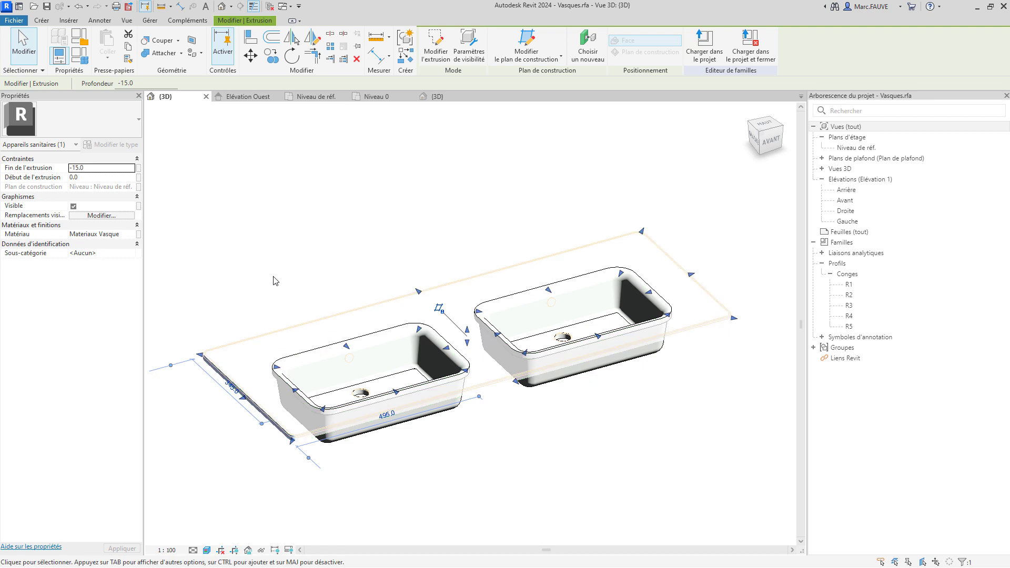
- Select the joined washbasin solid and associate its material with a new type family parameter named Materiau Vasques
key("Tab")
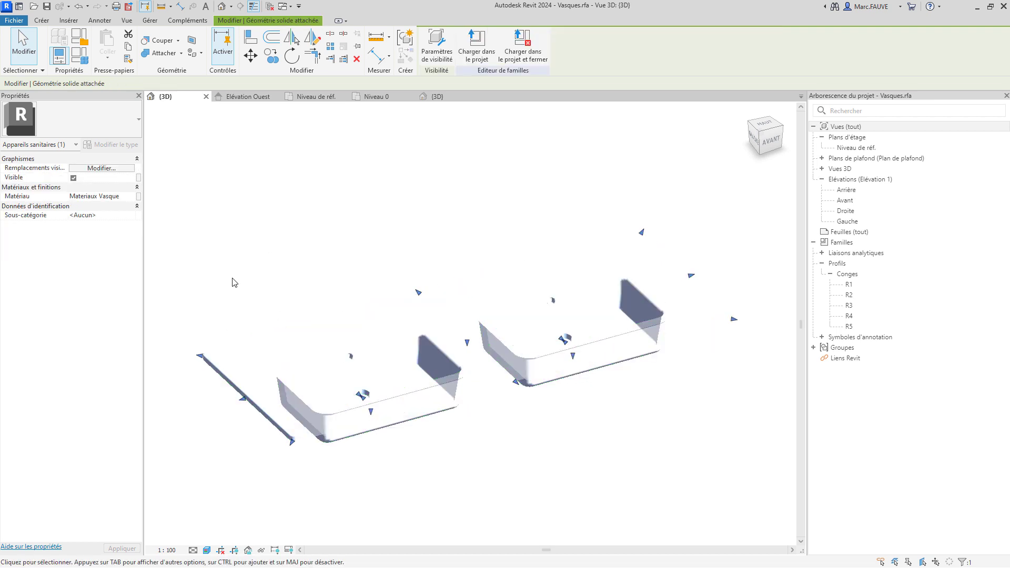
left_click(139, 198)
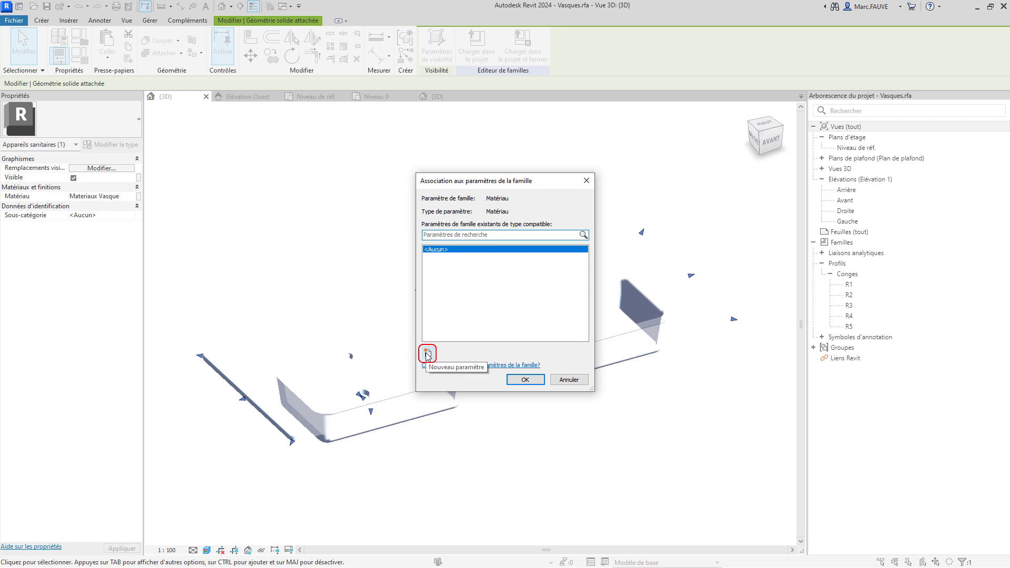
left_click(428, 354)
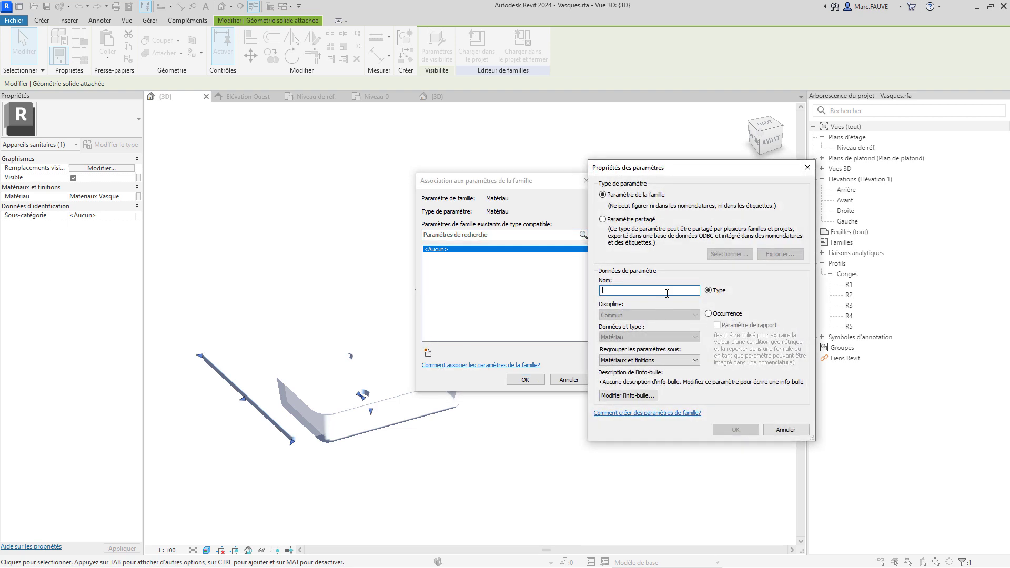
type("Materiau Vasqu")
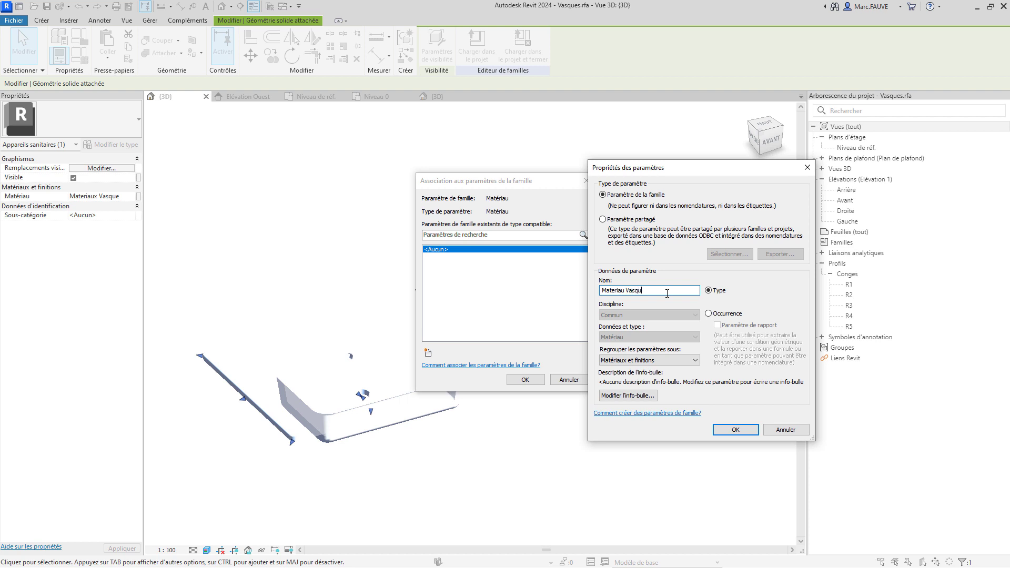
type("es")
left_click(737, 430)
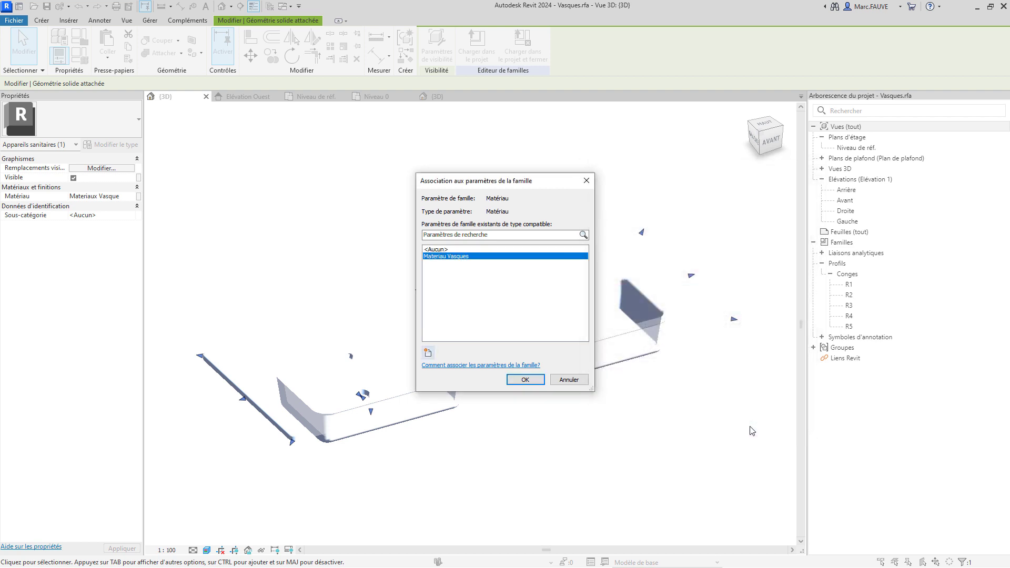
left_click(529, 381)
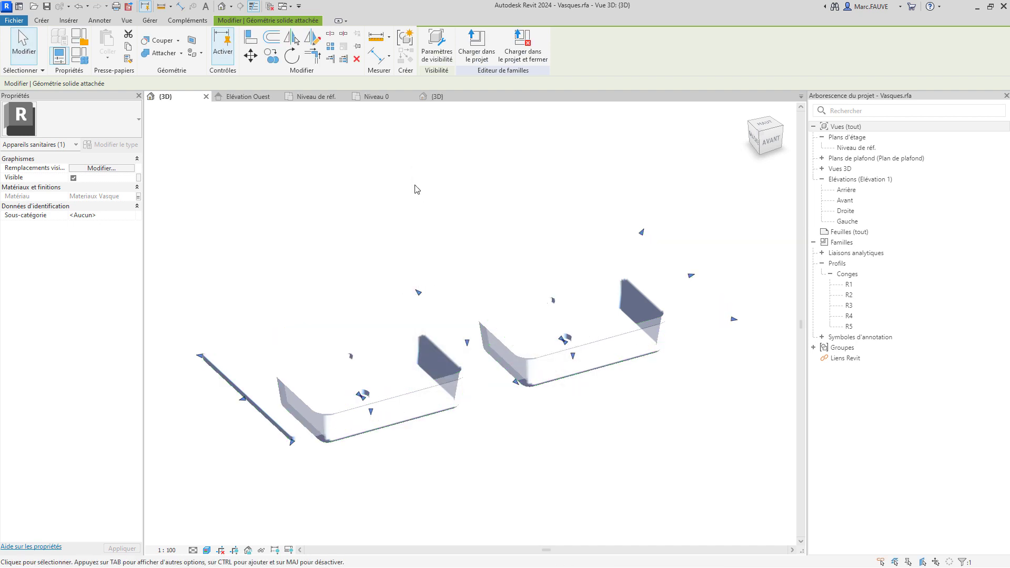
left_click(415, 186)
- Review the Materiau Vasques parameter and its assigned material in the family types
left_click(83, 56)
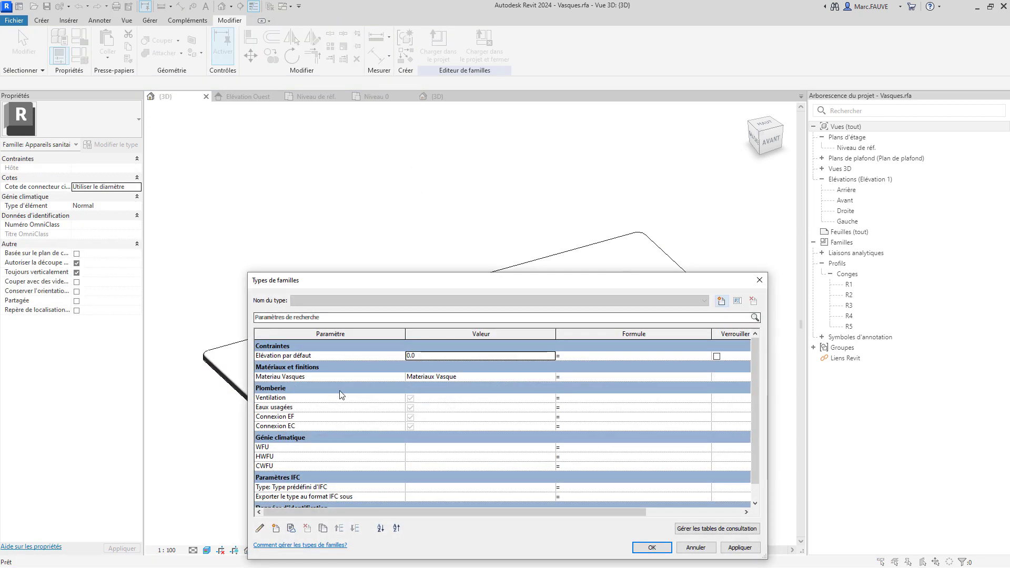
left_click_drag(380, 280, 366, 205)
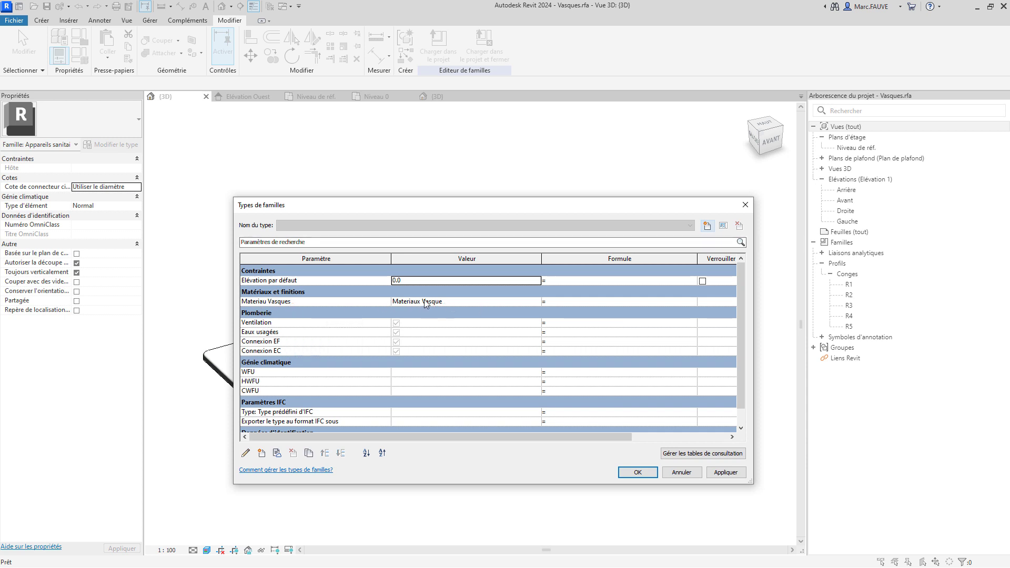
left_click(745, 205)
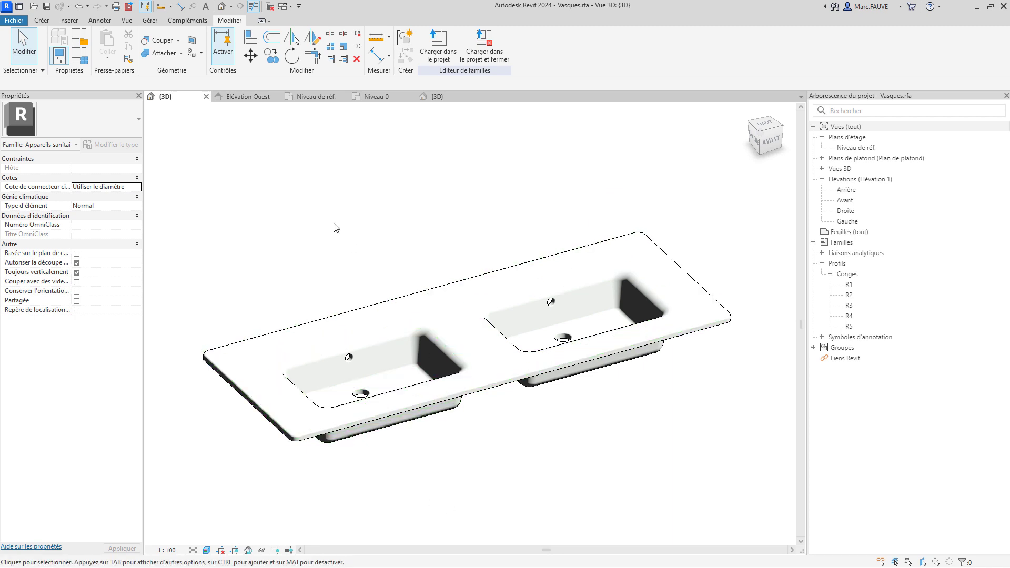
- Load the Vasques family into the project, replacing the existing version, and inspect the washbasin in the project's 3D view
left_click(441, 51)
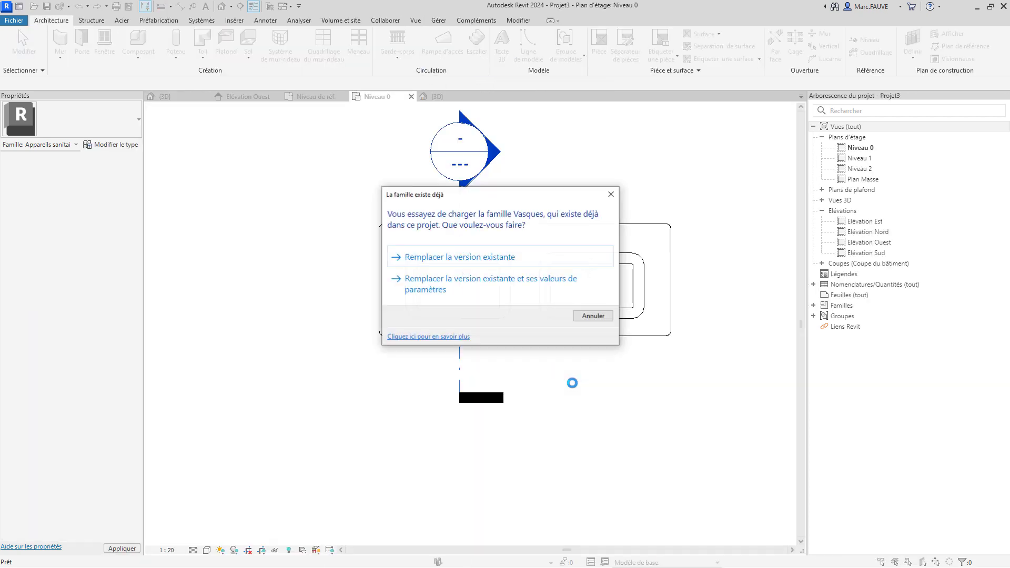
left_click(489, 258)
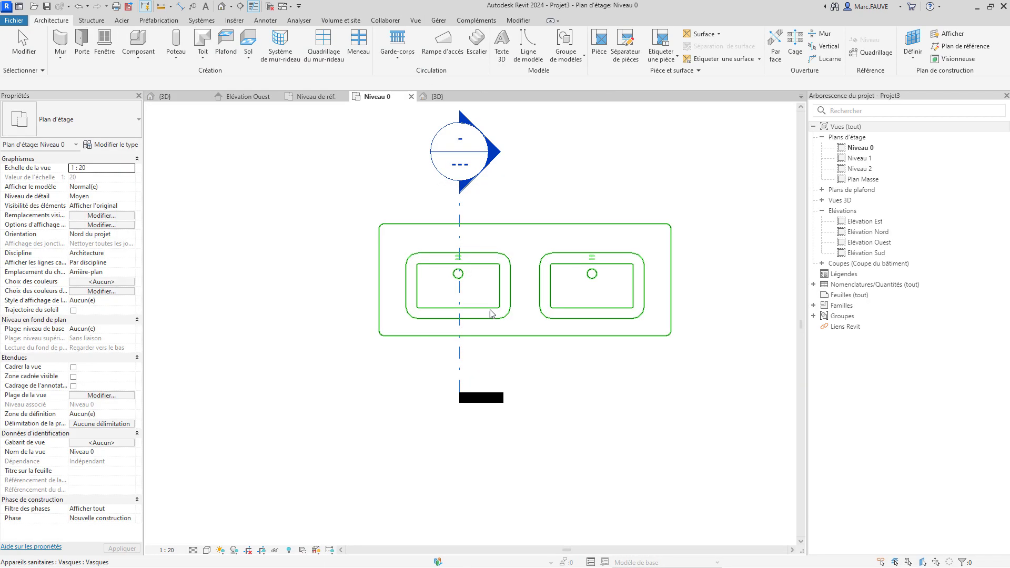
left_click(439, 98)
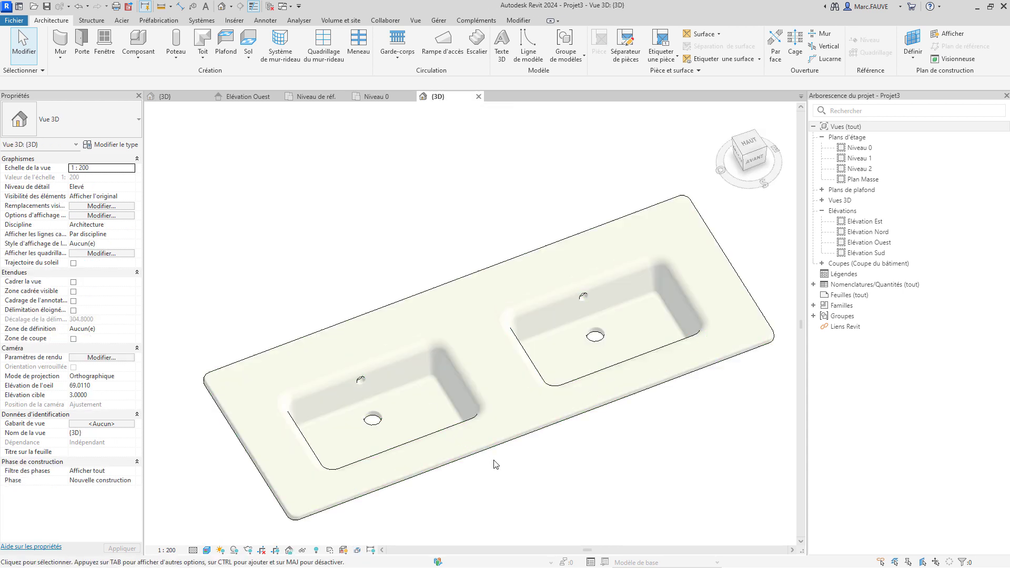
mouse_move(492, 442)
middle_mouse_down("shift")
mouse_move(513, 454)
mouse_move(495, 428)
middle_mouse_up("shift")
scroll(507, 217, "down", 3)
scroll(495, 395, "up", 3)
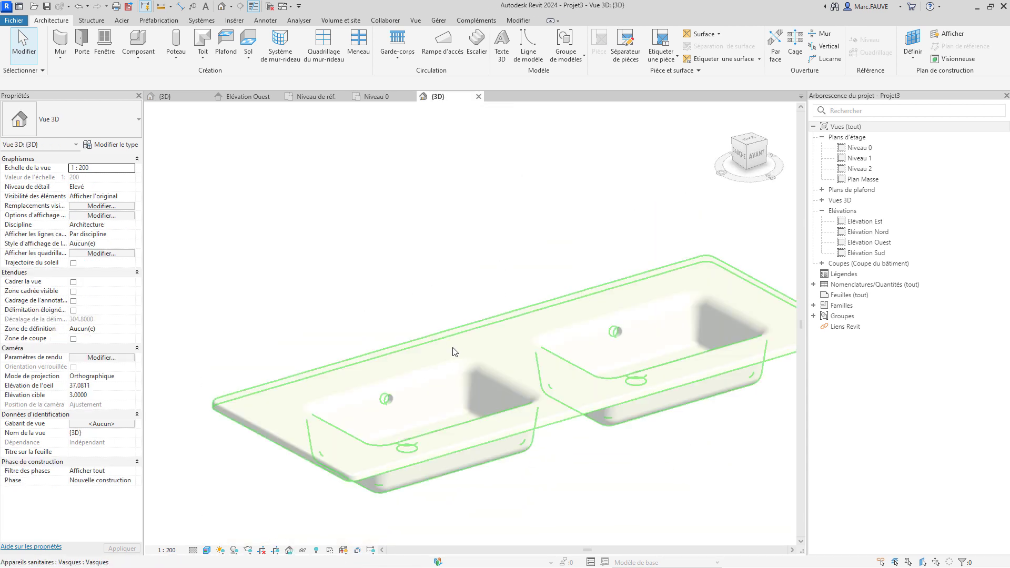
- Set the Materiau Vasques type parameter of the placed double washbasin to the Porte - Cadre material
left_click(451, 362)
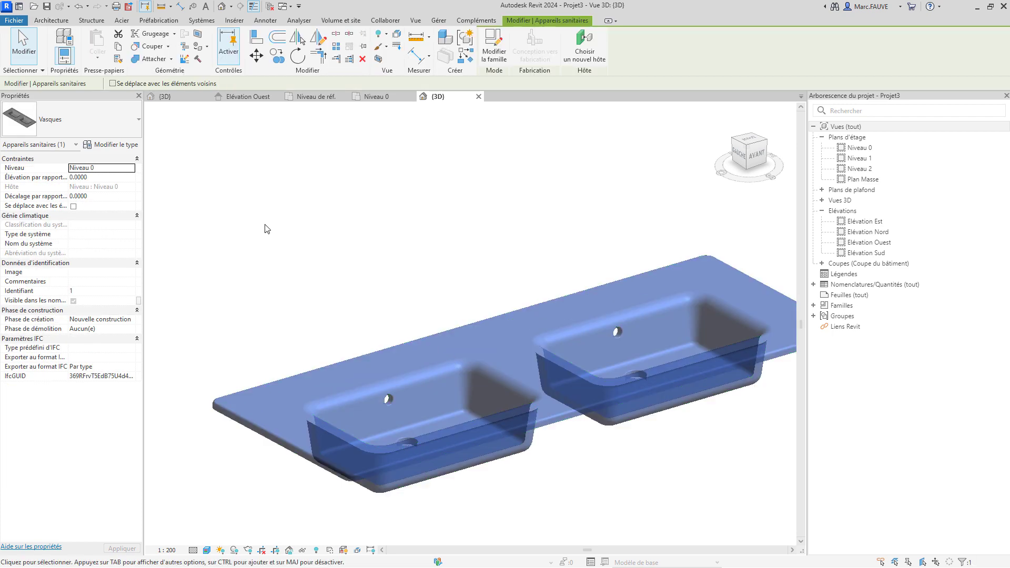
left_click(124, 148)
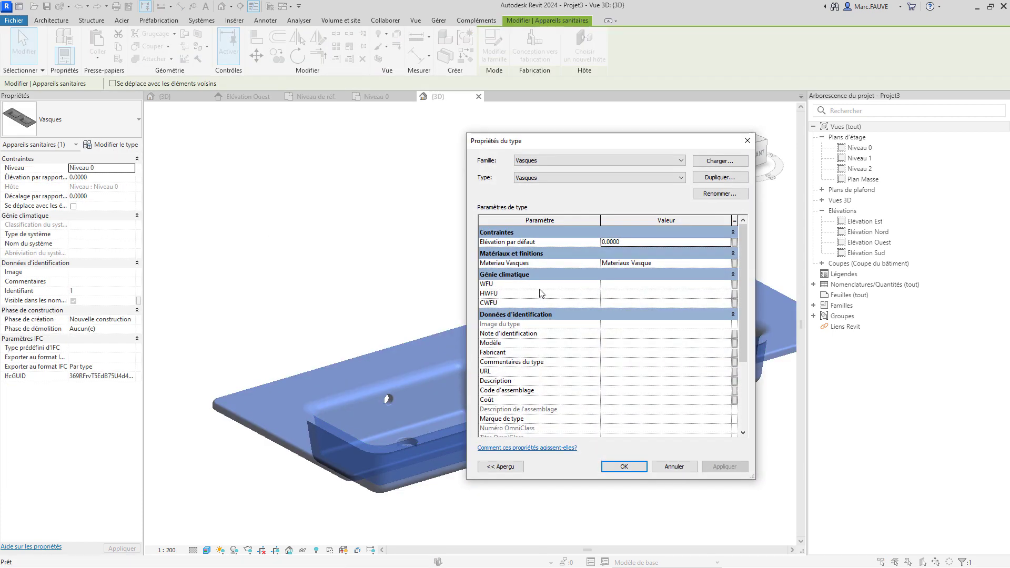
left_click(719, 263)
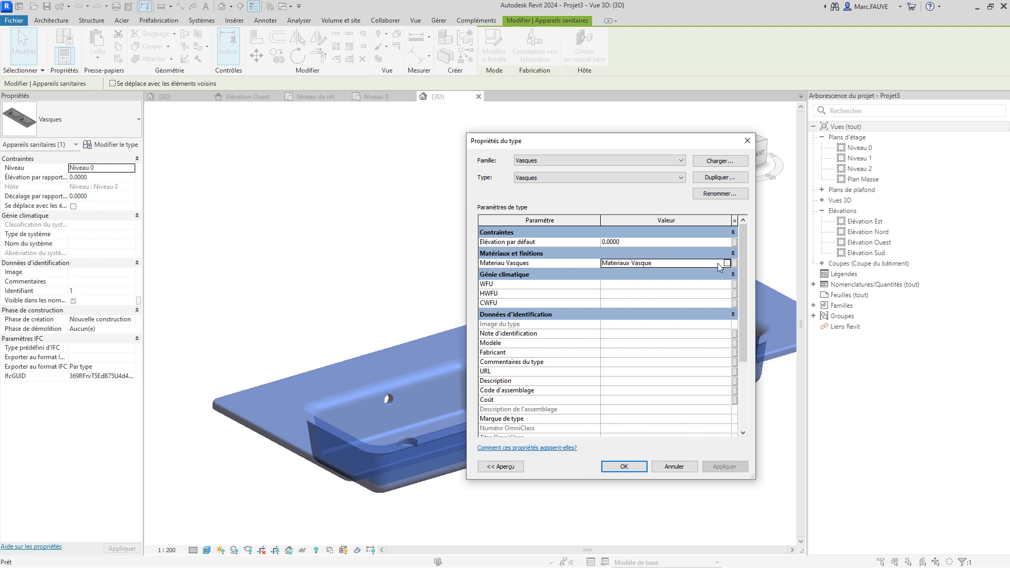
left_click(727, 264)
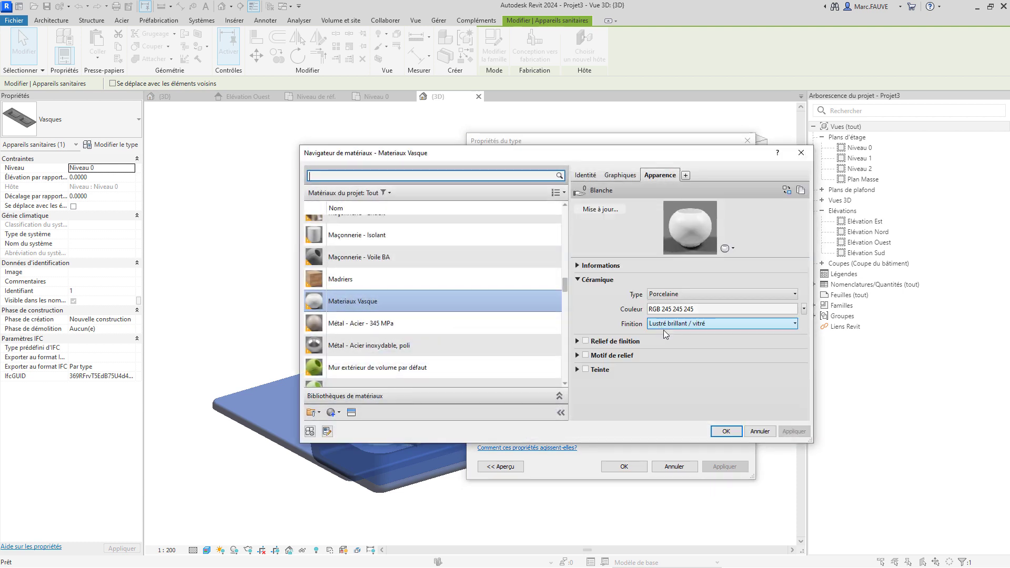
scroll(443, 283, "down", 2)
scroll(443, 283, "down", 1)
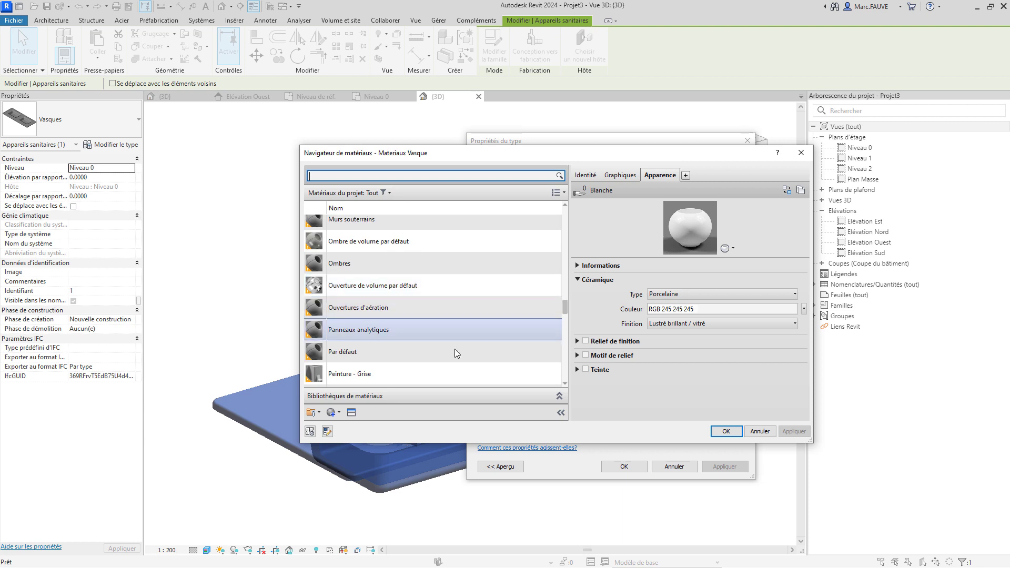
scroll(438, 327, "down", 3)
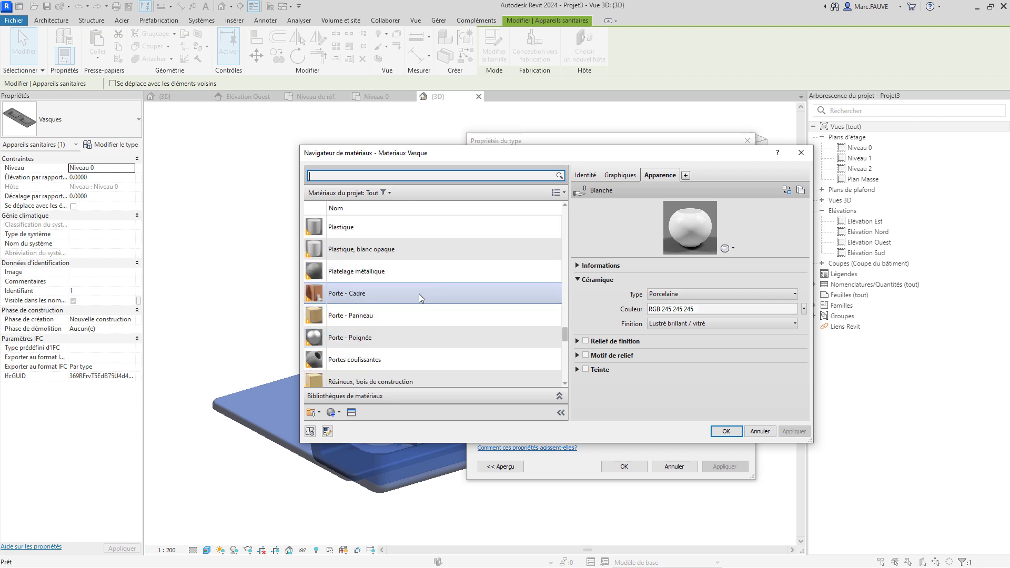
left_click(367, 293)
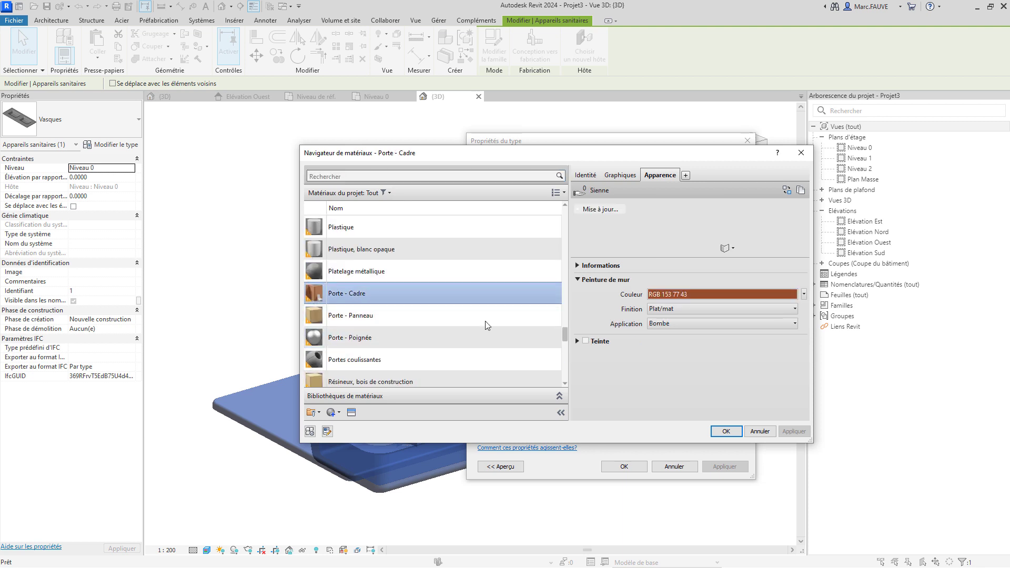
left_click(726, 434)
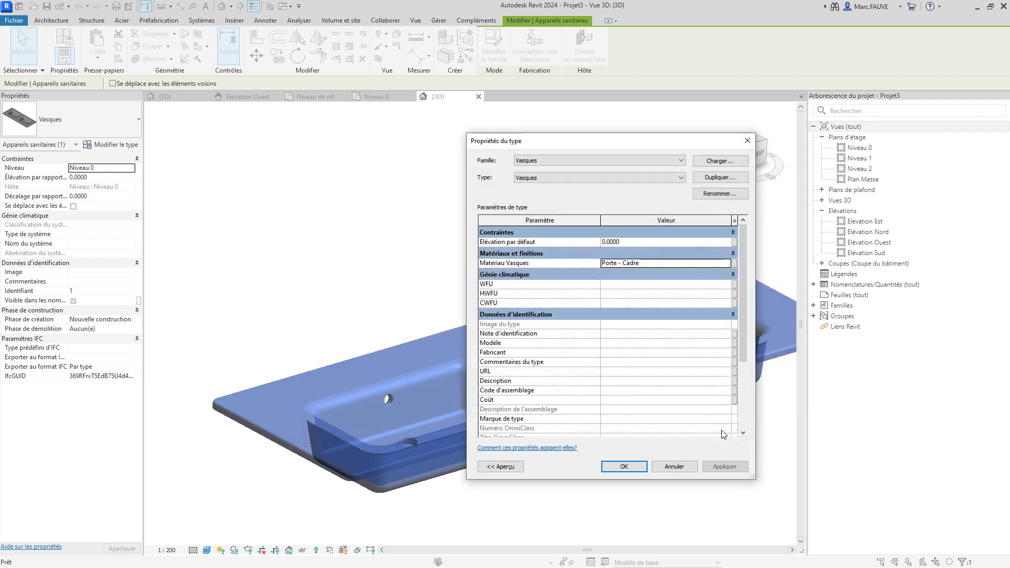
left_click(621, 469)
left_click(440, 241)
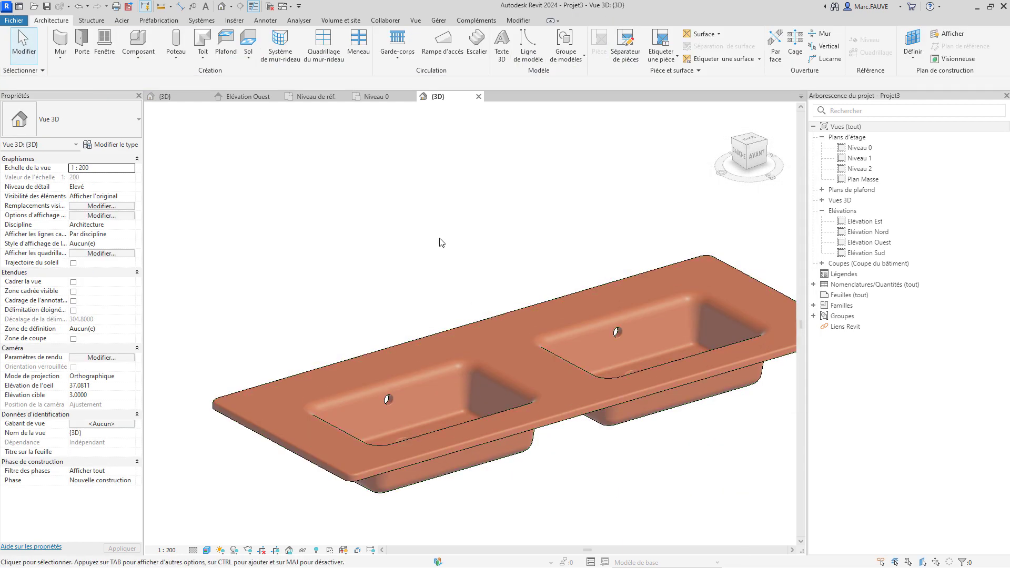
- Examine the double washbasin's new material from above in the project's 3D view
scroll(509, 264, "down", 2)
middle_click_drag(550, 320, 554, 260, "shift")
middle_click_drag(538, 200, 485, 366)
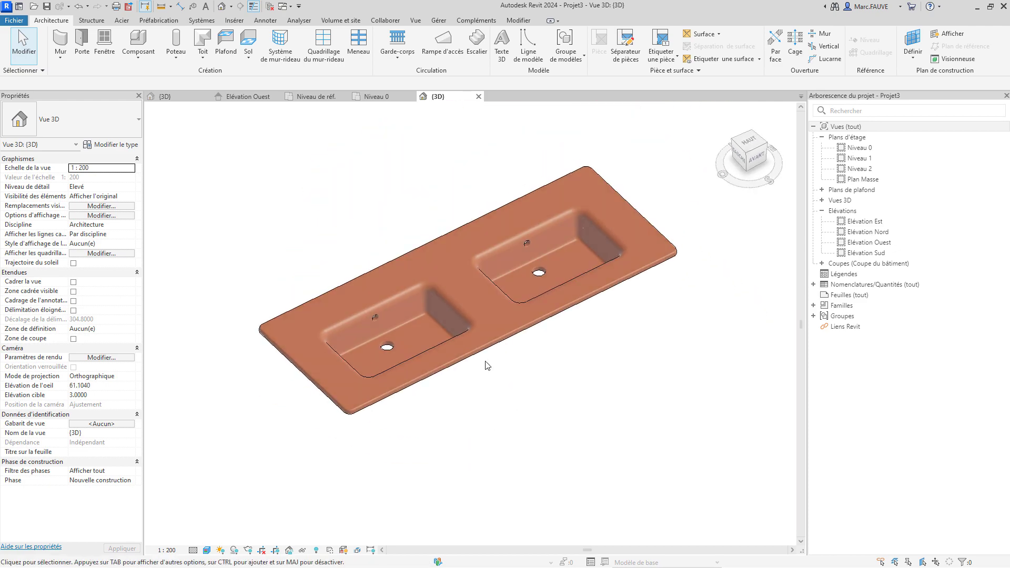
scroll(497, 223, "up", 2)
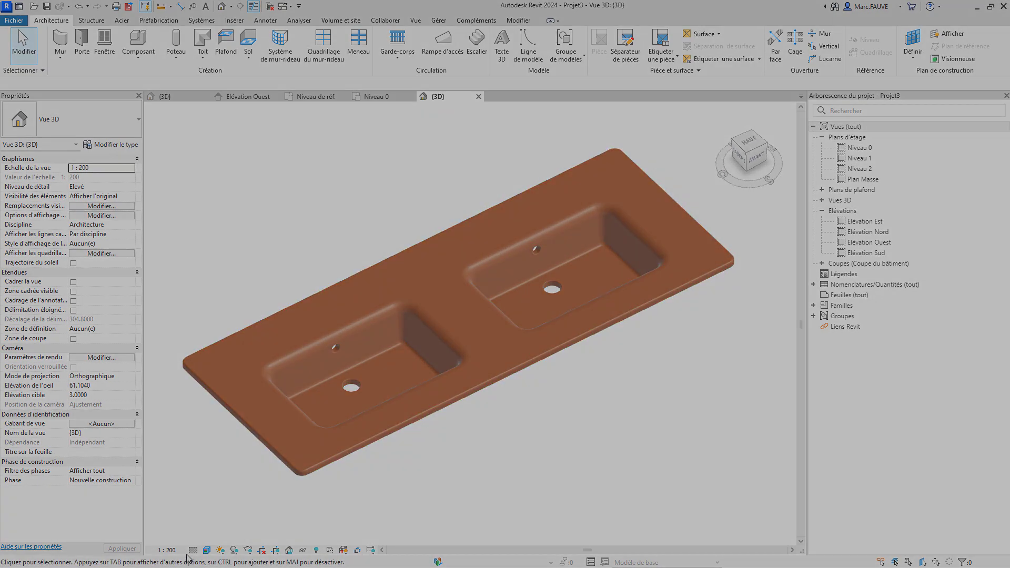